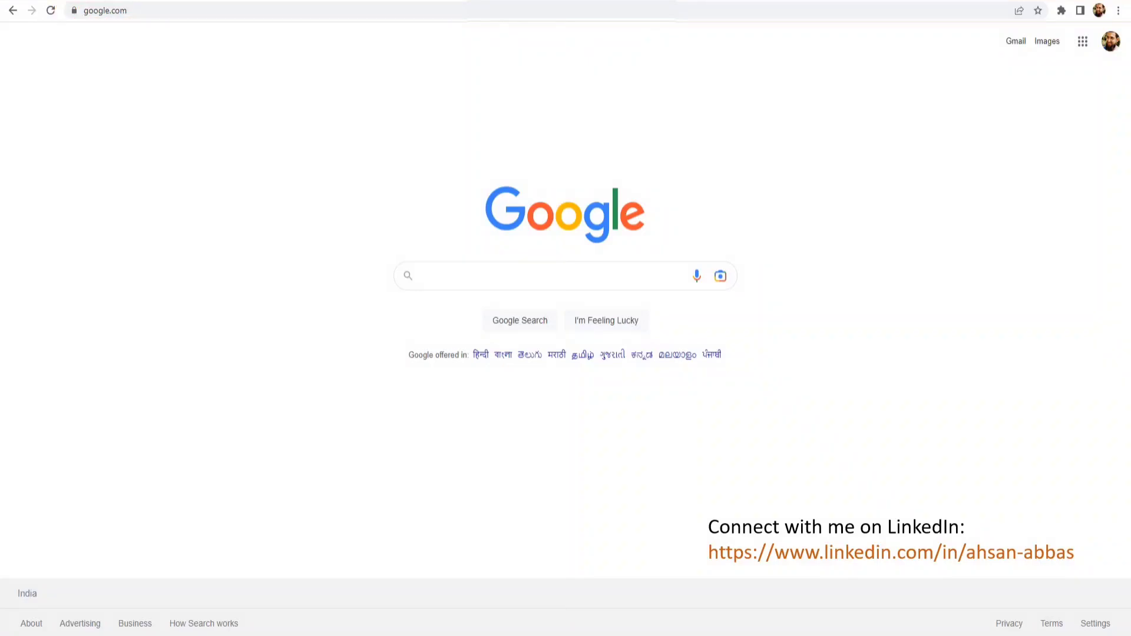
- Open the certificate viewer for google.com from the site's connection security information
click(74, 10)
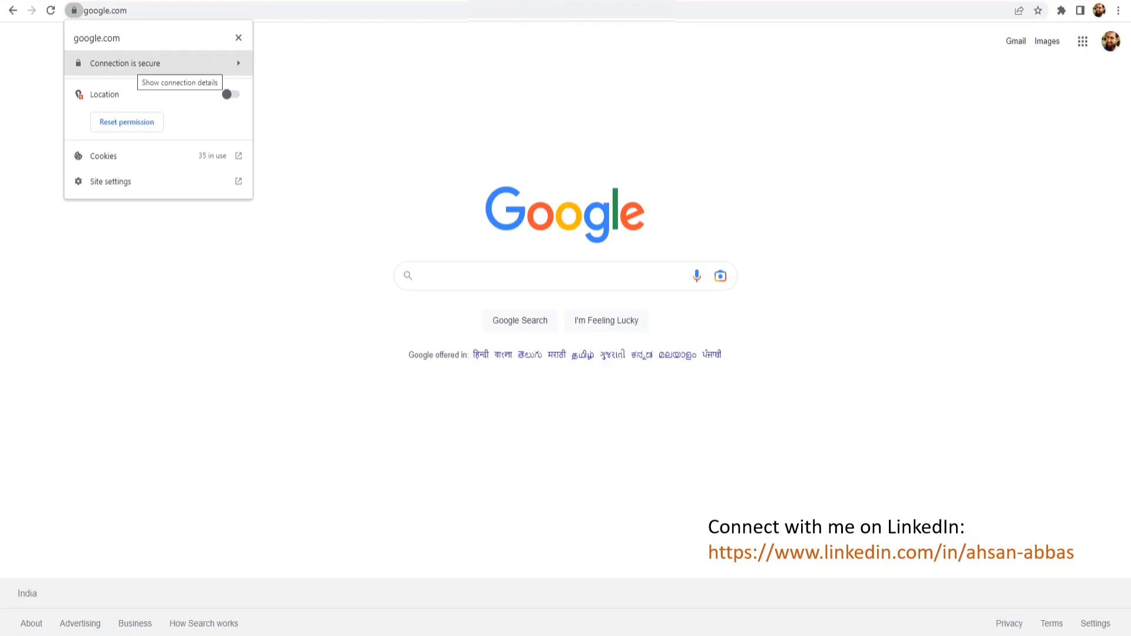
click(177, 63)
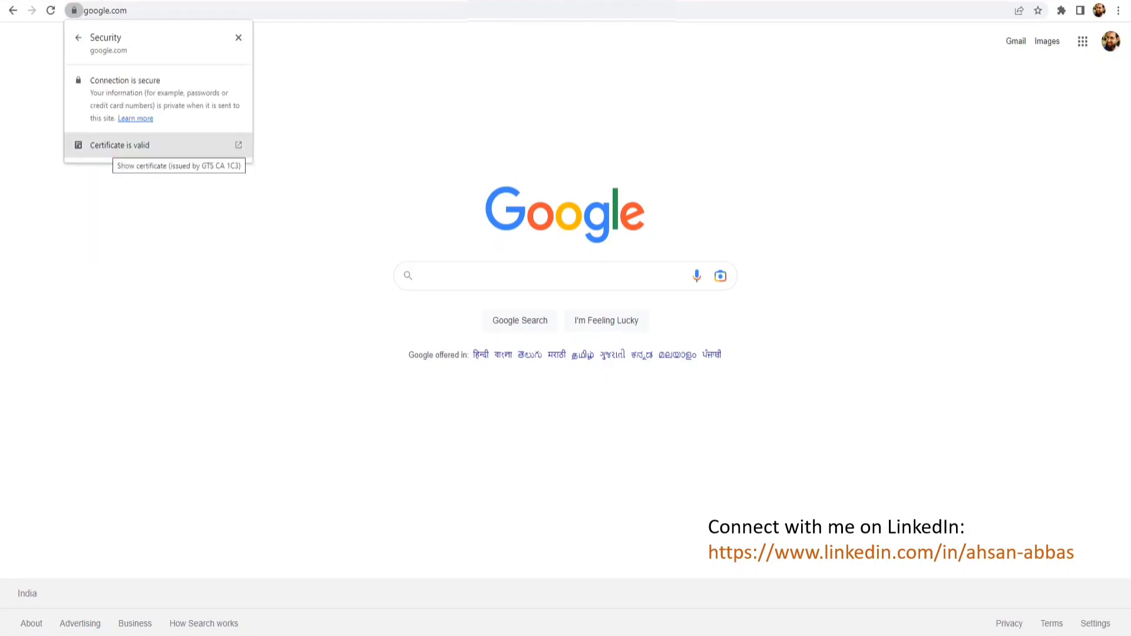
click(118, 145)
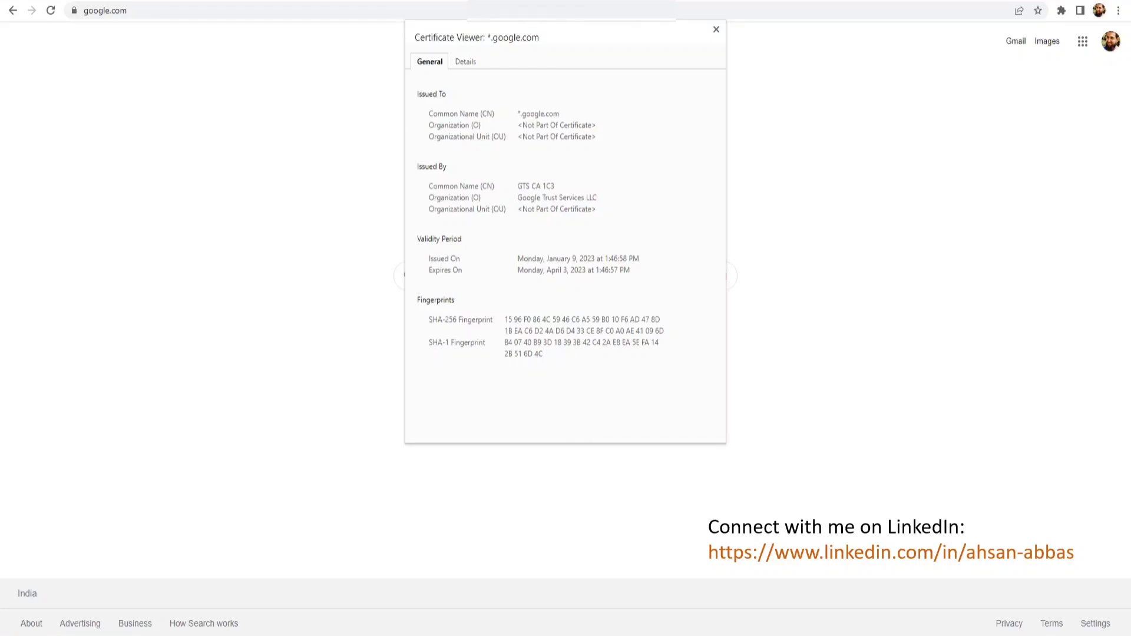
mouse_move(466, 49)
mouse_down()
mouse_move(413, 62)
mouse_move(517, 67)
mouse_move(456, 47)
mouse_move(482, 71)
mouse_move(573, 33)
mouse_up()
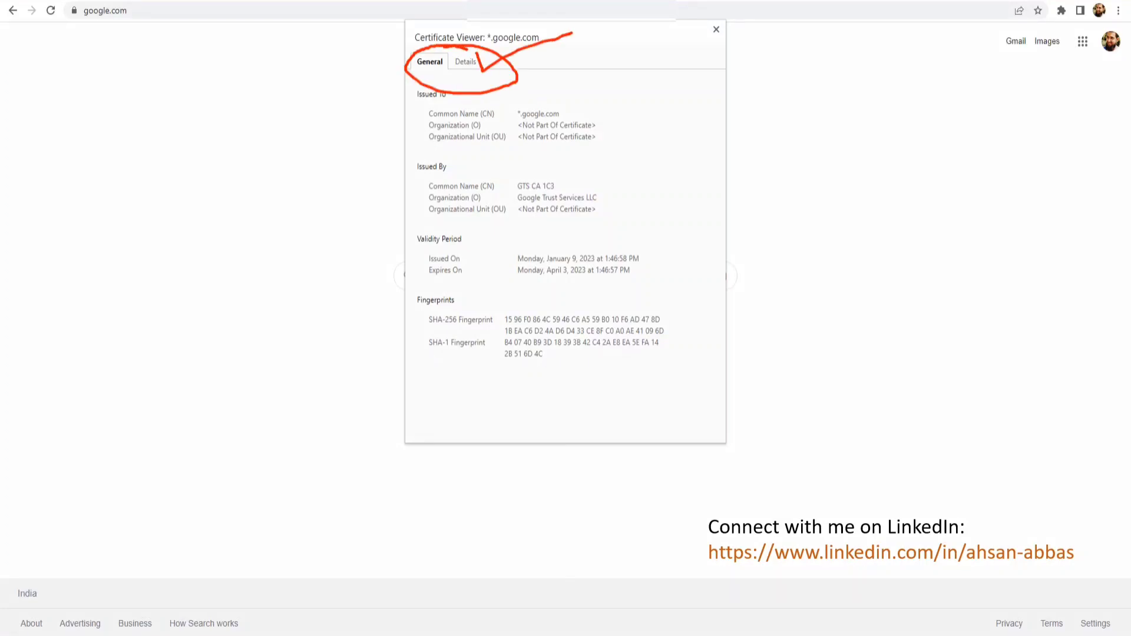
key(Escape)
- Show the detailed fields of the *.google.com certificate and locate Certificate Basic Constraints among its extensions
click(465, 61)
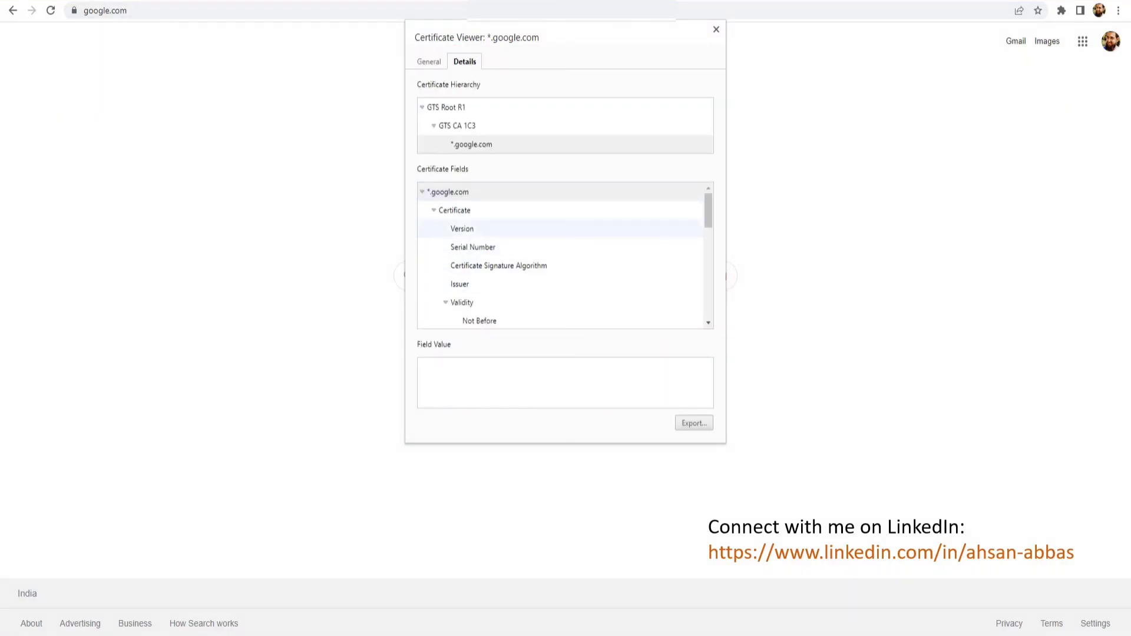
scroll(566, 255, down, 2)
scroll(560, 213, down, 2)
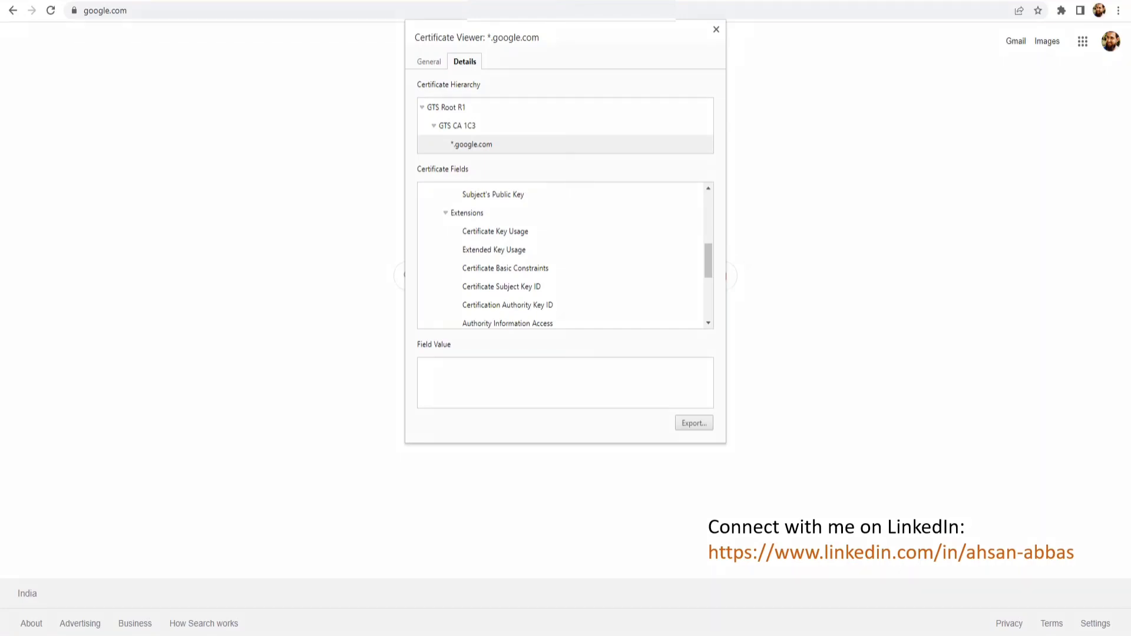
mouse_move(470, 205)
mouse_down()
mouse_move(431, 211)
mouse_move(499, 223)
mouse_move(488, 201)
mouse_move(469, 202)
mouse_up()
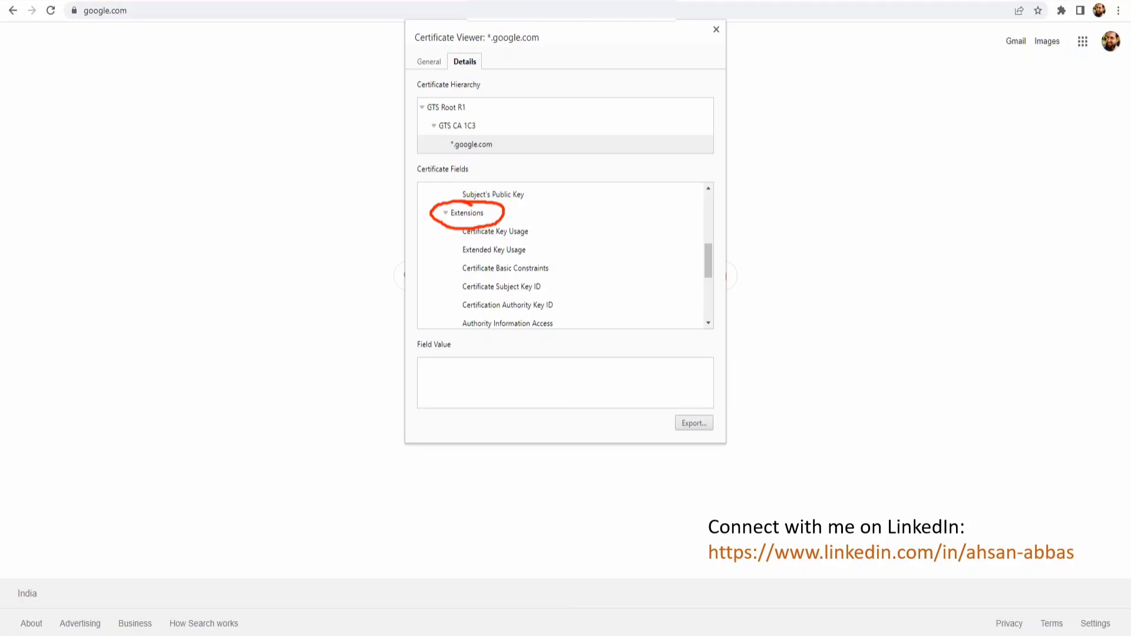
mouse_move(554, 265)
mouse_down()
mouse_move(555, 275)
mouse_move(552, 259)
mouse_move(452, 263)
mouse_move(455, 277)
mouse_move(553, 272)
mouse_up()
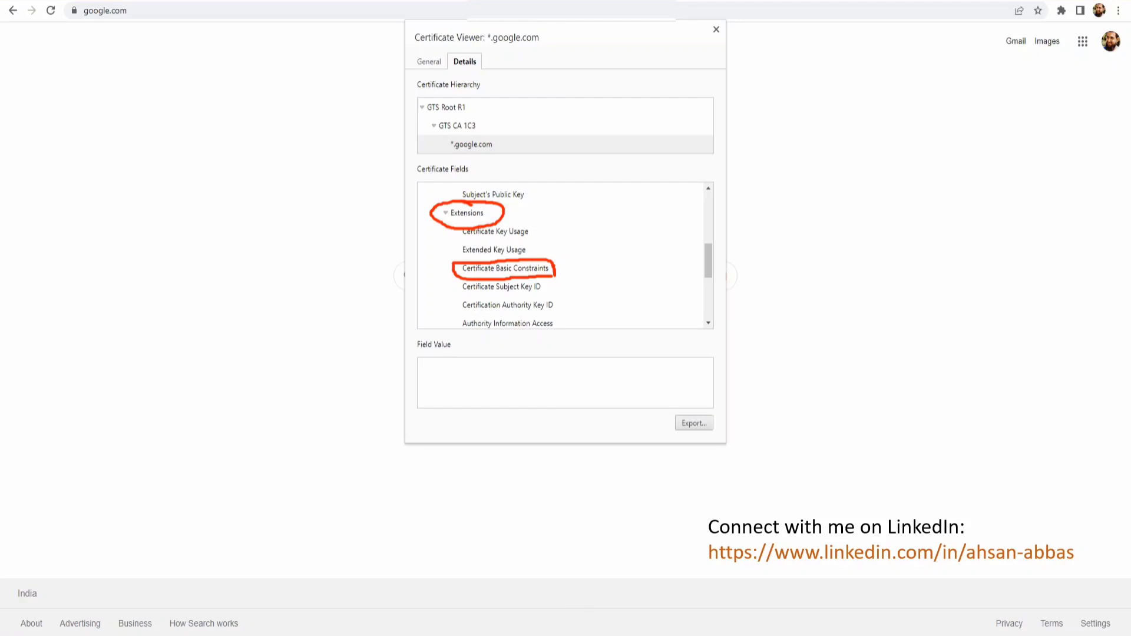
key(Escape)
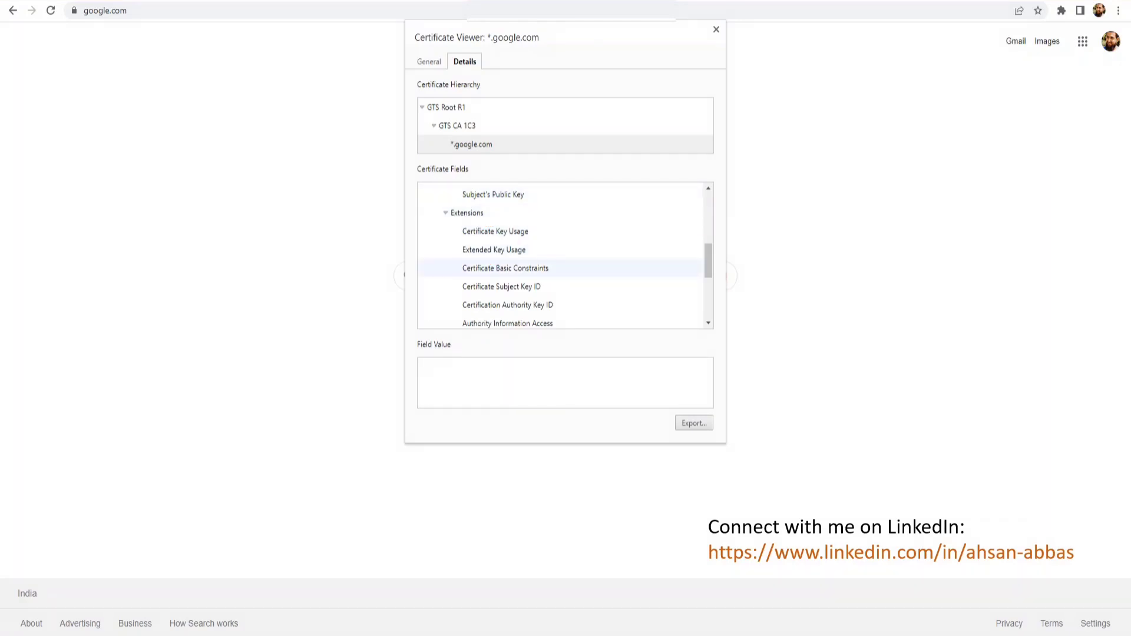
- Display the Certificate Basic Constraints value of the *.google.com certificate and compare its place in the certificate hierarchy
click(505, 268)
mouse_move(452, 331)
mouse_down()
mouse_move(403, 407)
mouse_move(541, 403)
mouse_move(525, 342)
mouse_move(430, 330)
mouse_up()
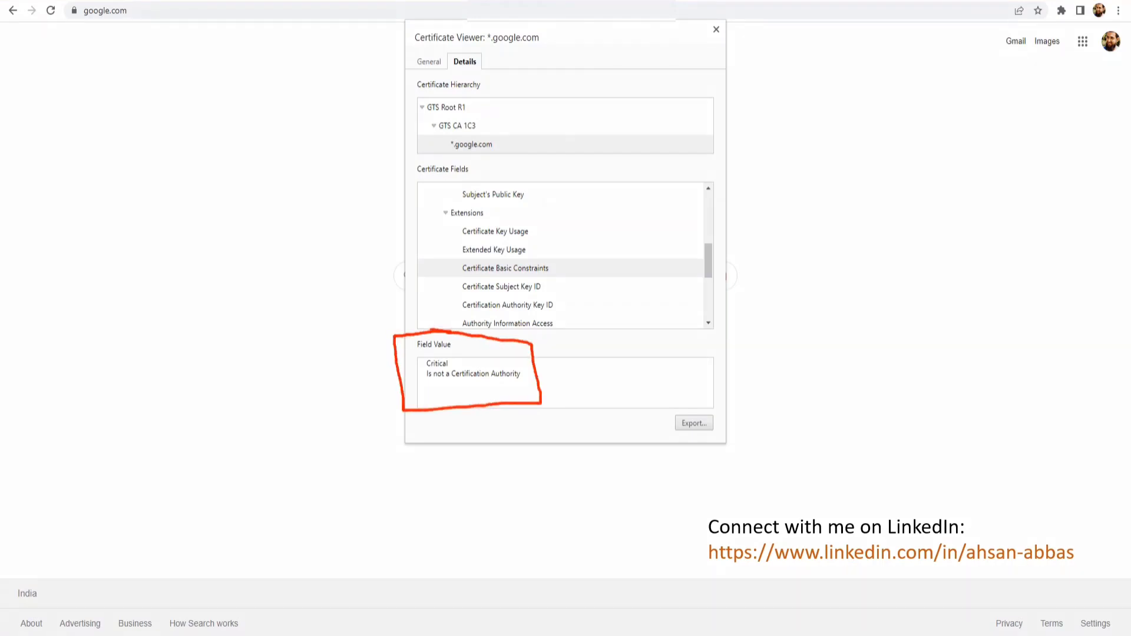
mouse_move(519, 359)
mouse_down()
mouse_move(562, 385)
mouse_move(519, 389)
mouse_up()
mouse_move(489, 132)
mouse_down()
mouse_move(437, 147)
mouse_move(522, 152)
mouse_move(463, 114)
mouse_move(420, 117)
mouse_move(442, 137)
mouse_move(492, 135)
mouse_move(413, 96)
mouse_move(466, 126)
mouse_move(484, 93)
mouse_move(421, 89)
mouse_up()
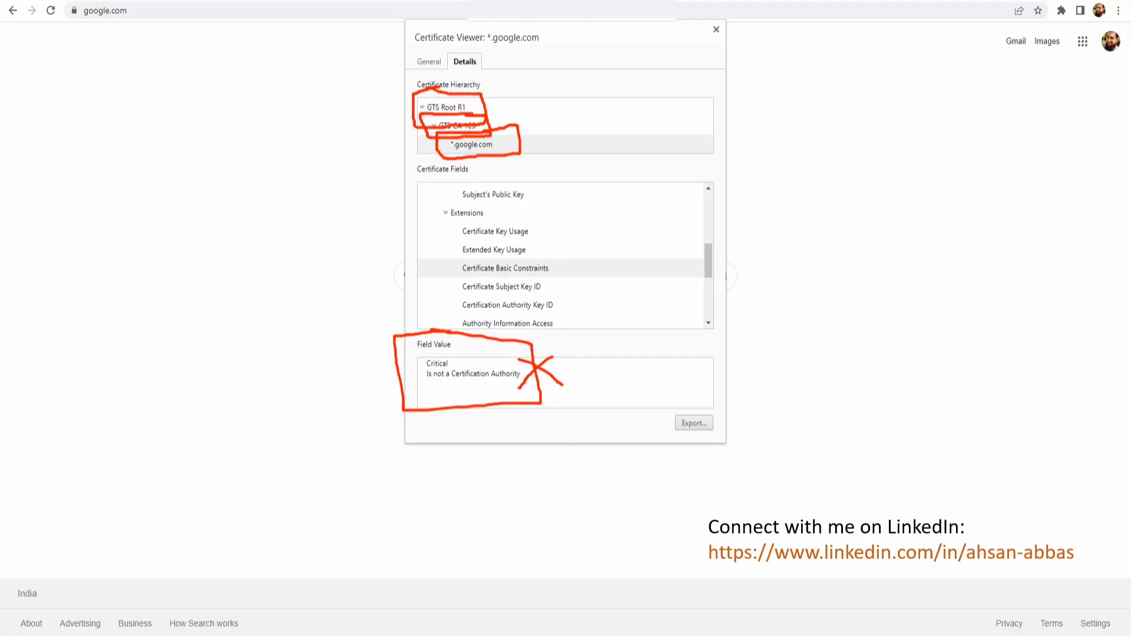
drag(486, 111, 554, 81)
drag(495, 118, 581, 92)
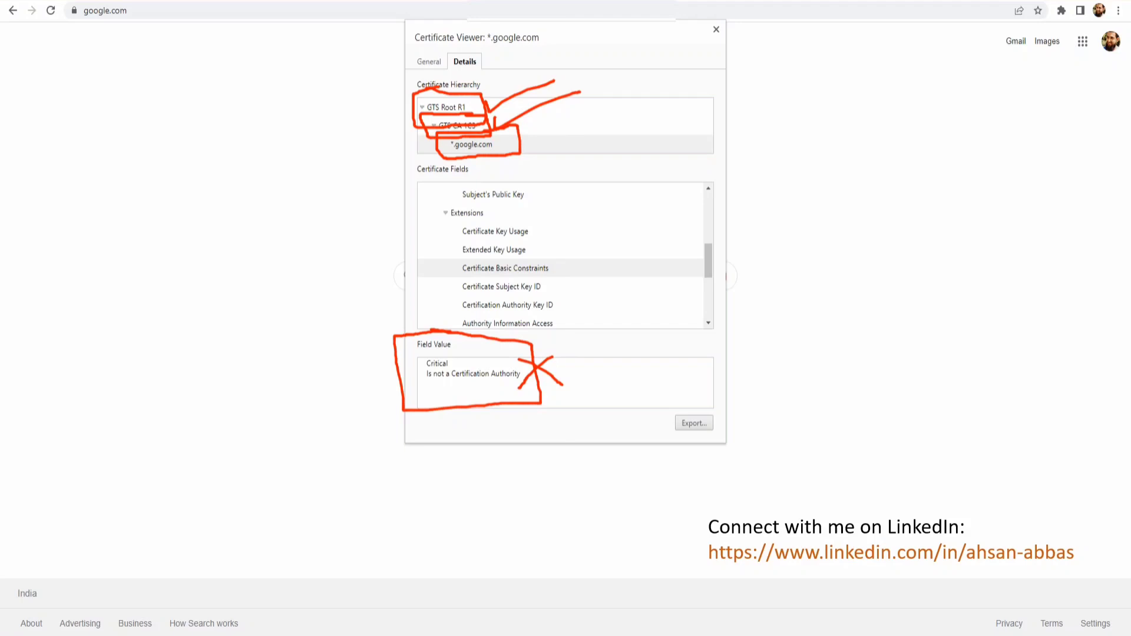
key(Escape)
- Display the Certificate Basic Constraints value of the intermediate GTS CA 1C3 certificate
click(446, 106)
click(457, 125)
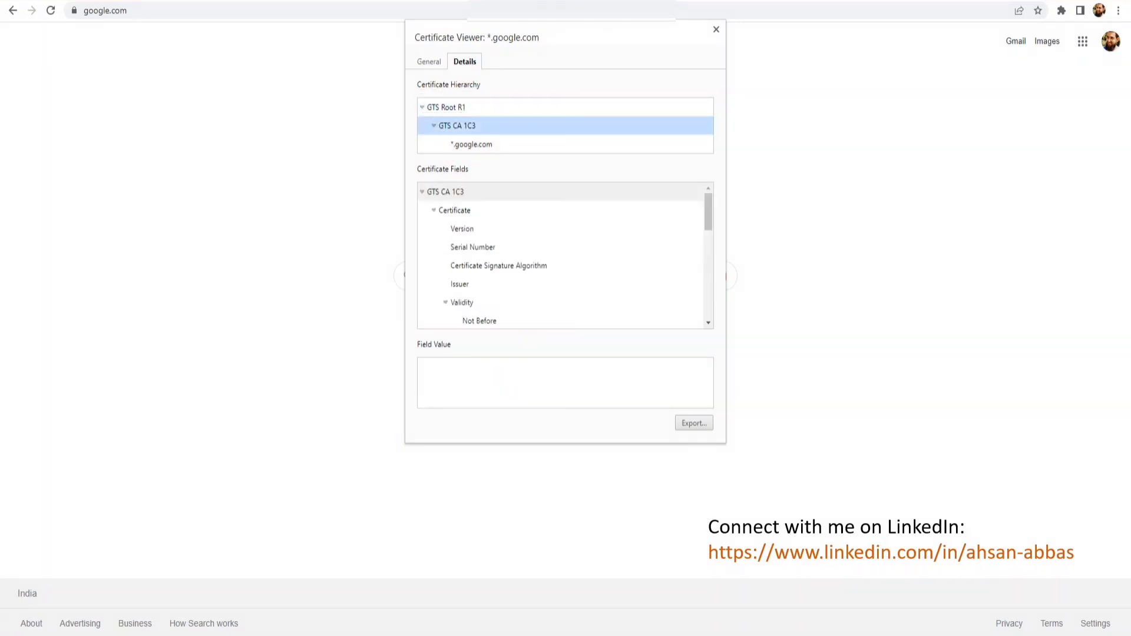
scroll(565, 277, down, 4)
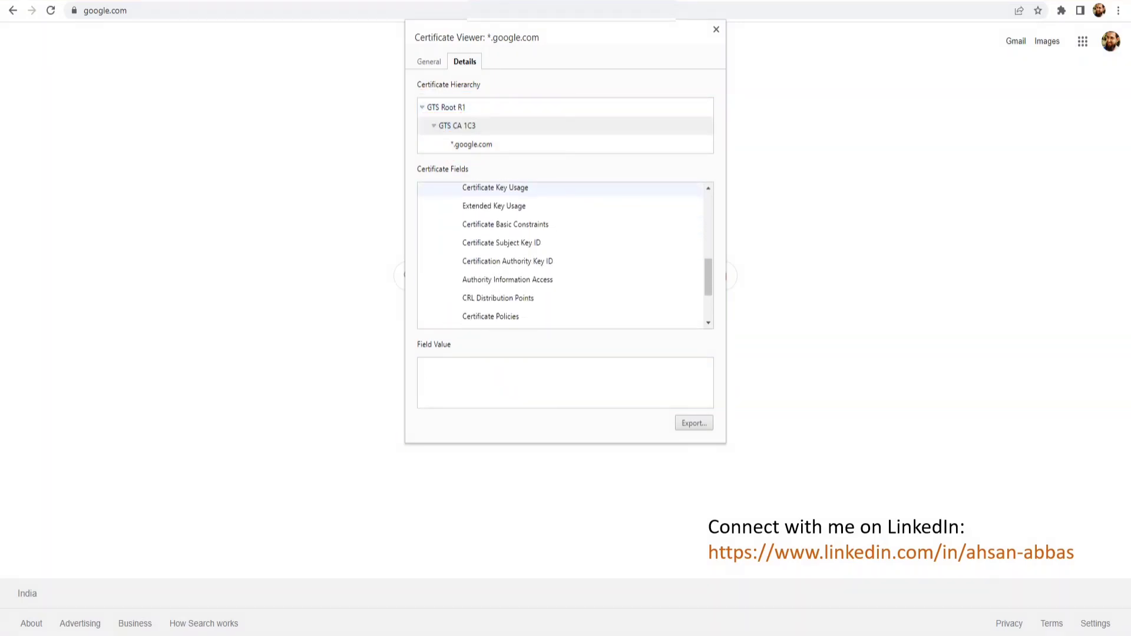
click(505, 224)
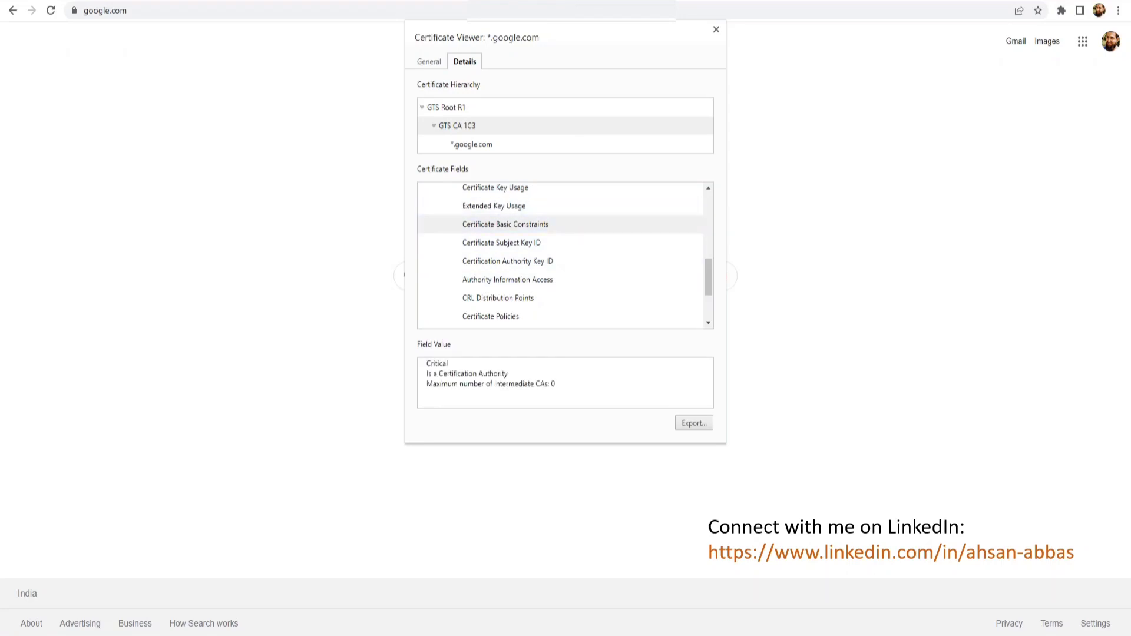
mouse_move(479, 351)
mouse_down()
mouse_move(434, 351)
mouse_move(417, 380)
mouse_move(483, 382)
mouse_move(529, 358)
mouse_up()
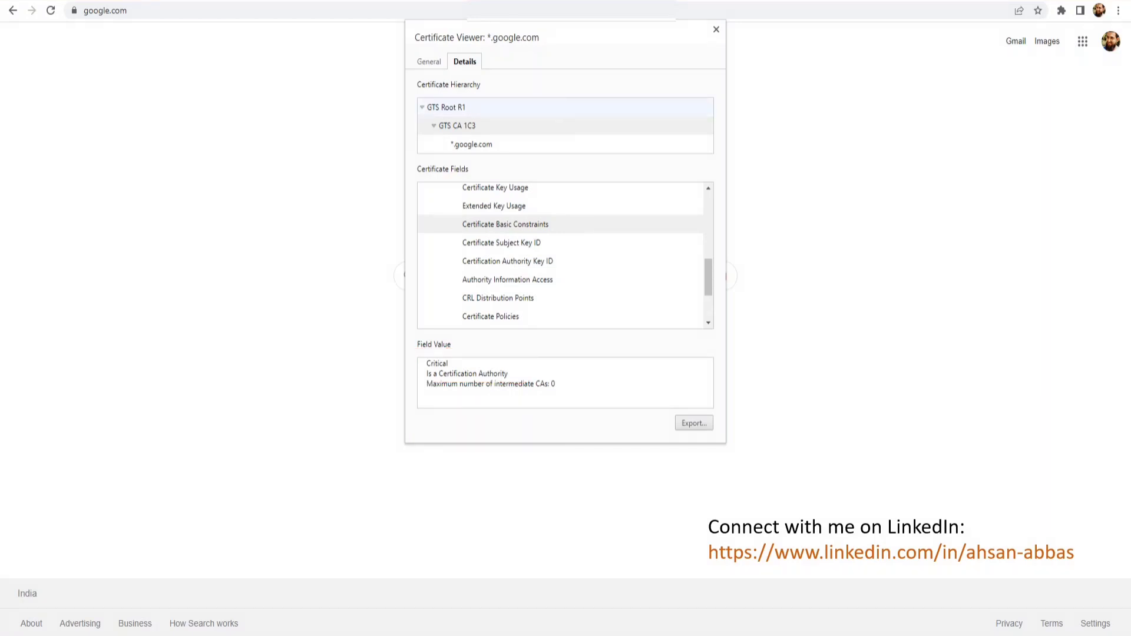
- Display the Certificate Basic Constraints value of the root certificate GTS Root R1
click(446, 107)
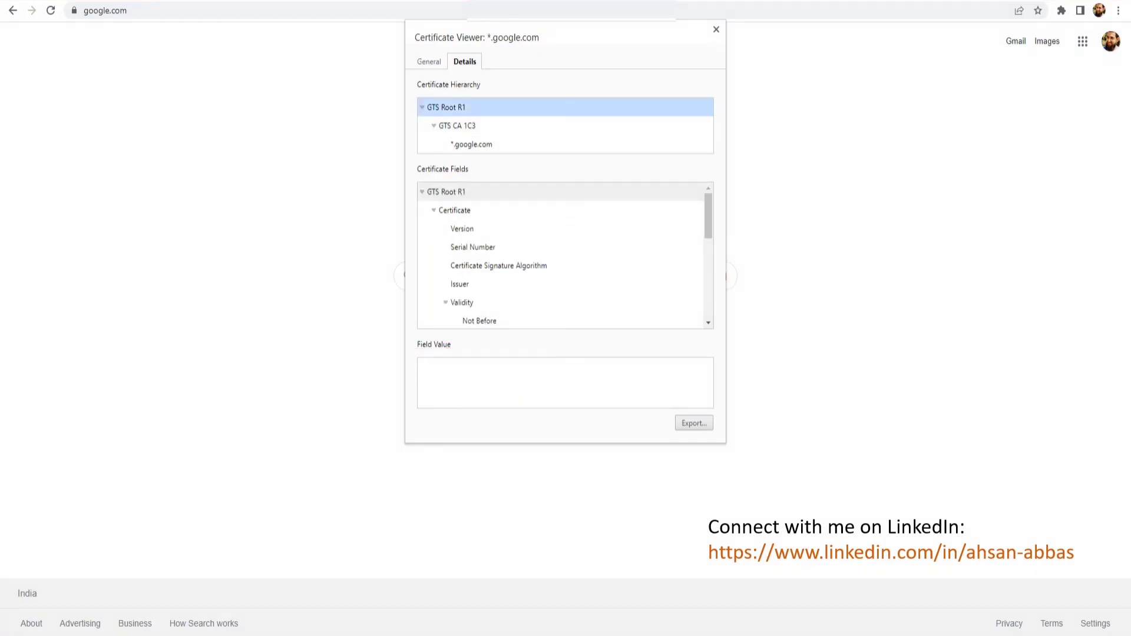
scroll(531, 268, down, 3)
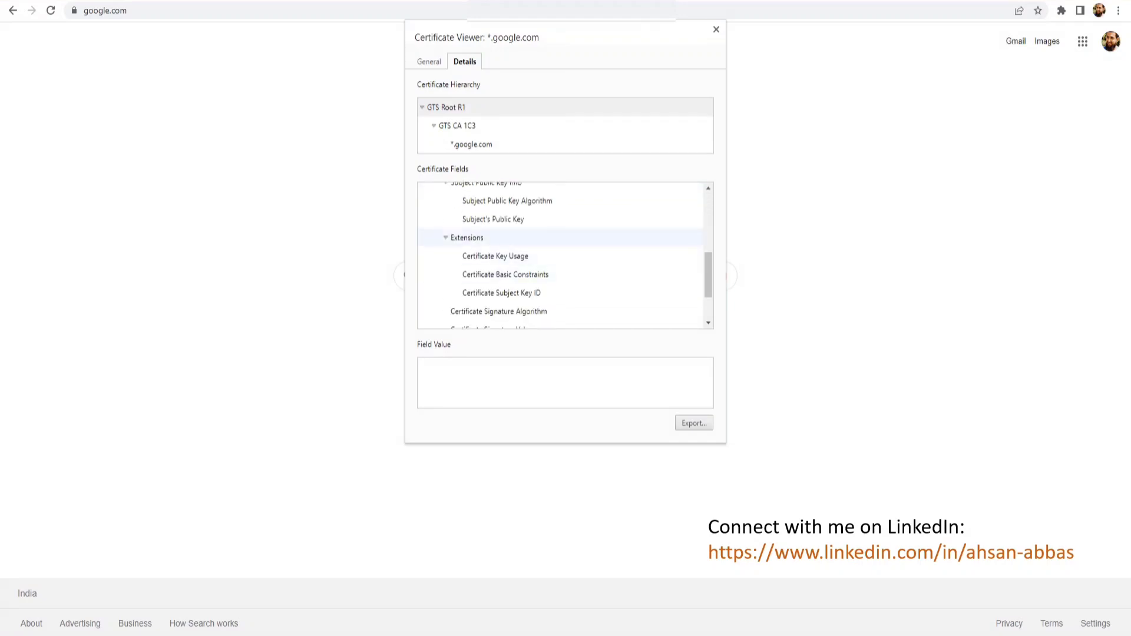
click(505, 274)
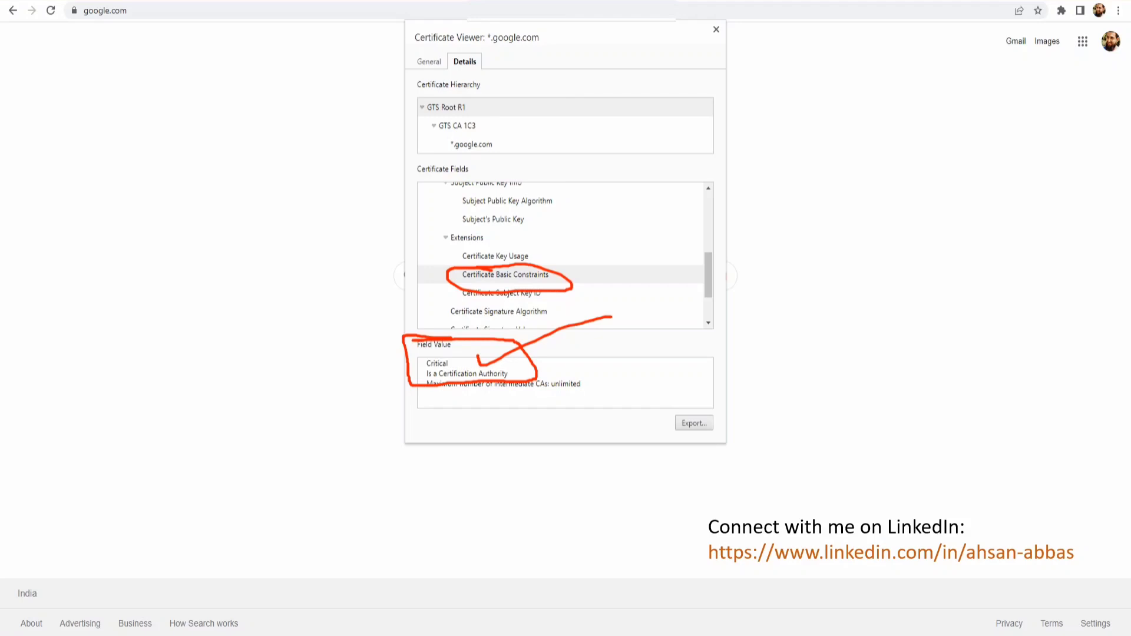
mouse_move(699, 384)
mouse_down()
mouse_move(655, 456)
mouse_move(756, 438)
mouse_move(686, 383)
mouse_move(699, 410)
mouse_move(795, 356)
mouse_up()
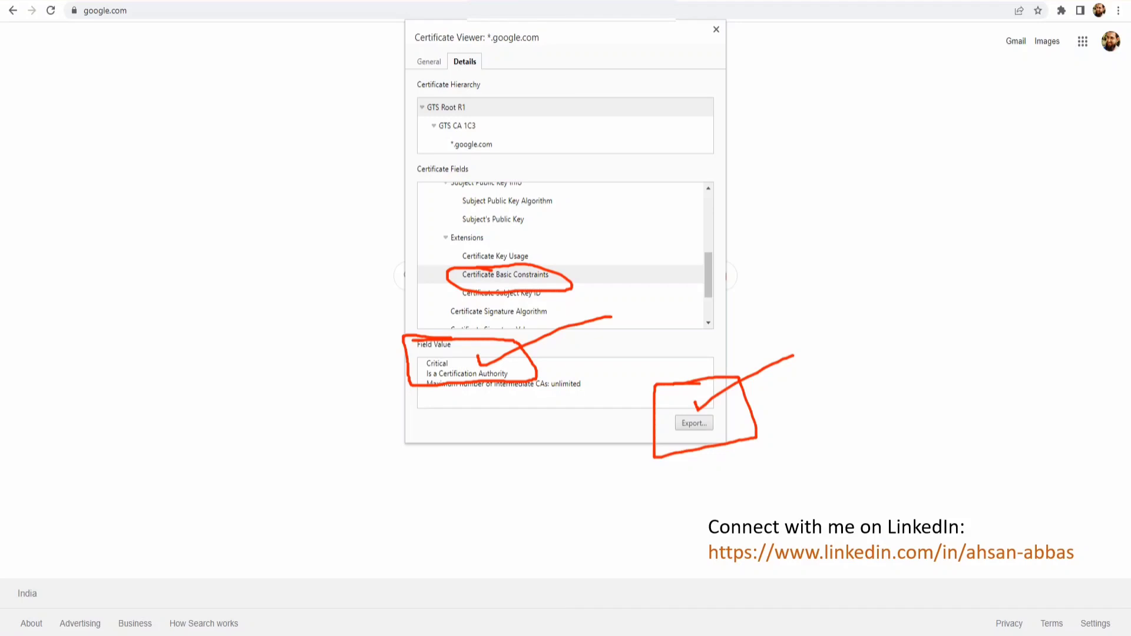
key(e)
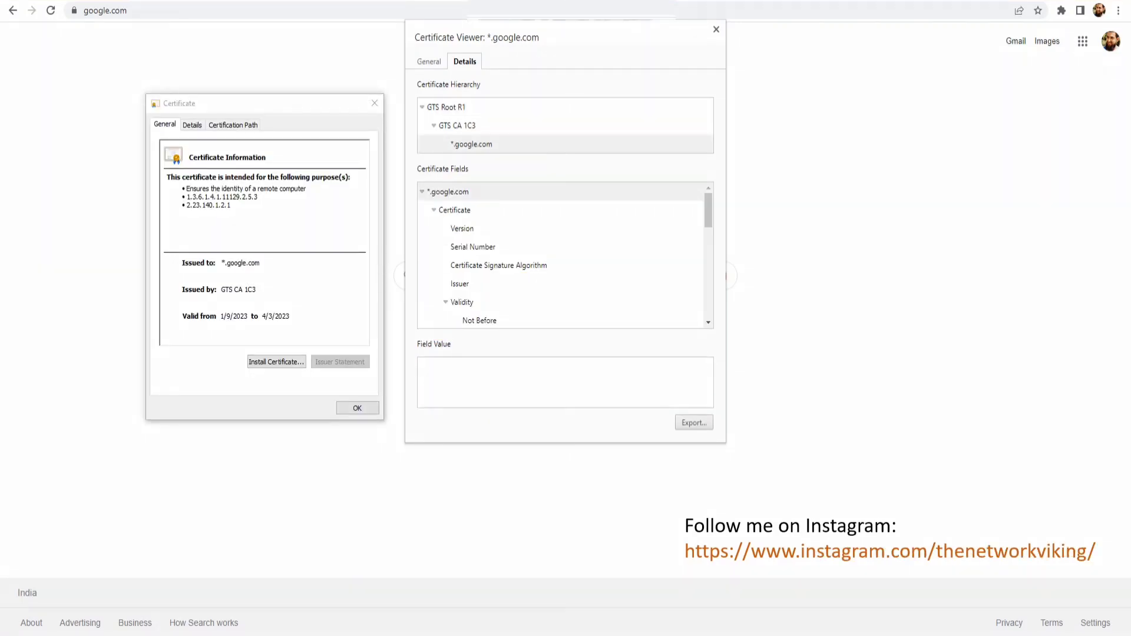
mouse_move(511, 131)
mouse_down()
mouse_move(436, 137)
mouse_move(522, 155)
mouse_move(513, 133)
mouse_up()
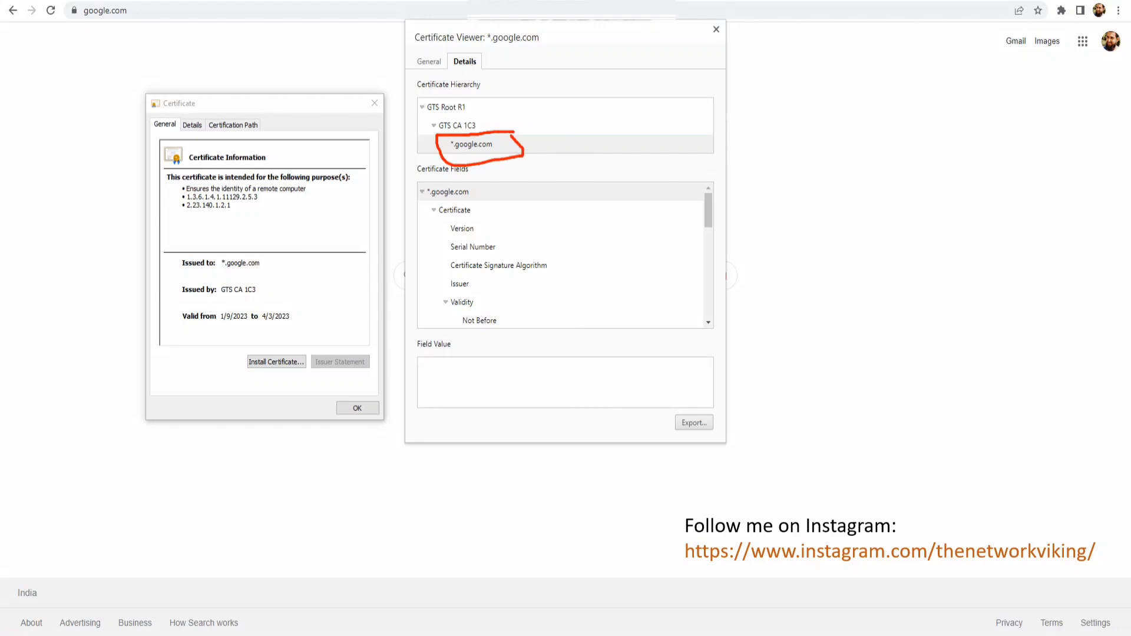
mouse_move(220, 76)
mouse_down()
mouse_move(239, 104)
mouse_move(353, 43)
mouse_up()
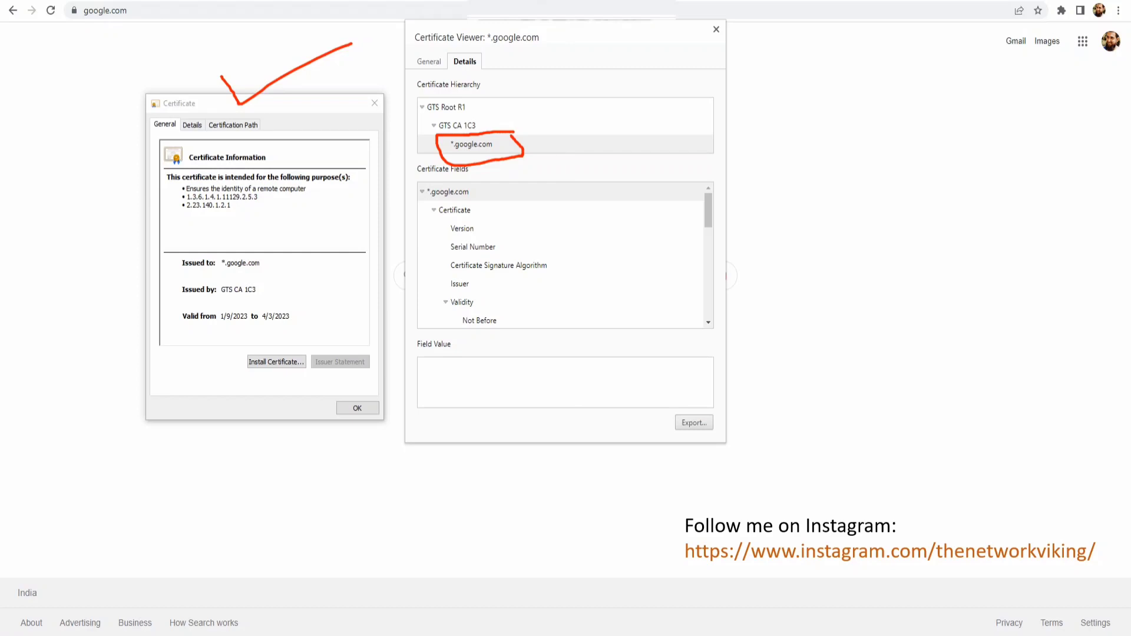
drag(449, 152, 512, 153)
drag(500, 140, 595, 108)
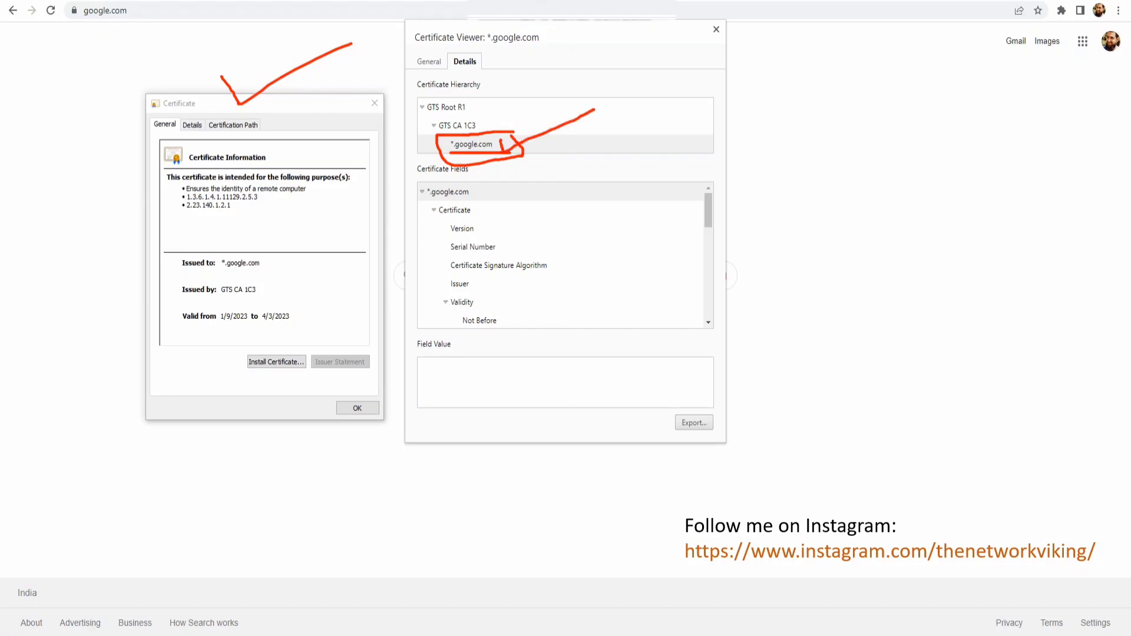
mouse_move(188, 71)
mouse_down()
mouse_move(203, 140)
mouse_move(236, 107)
mouse_up()
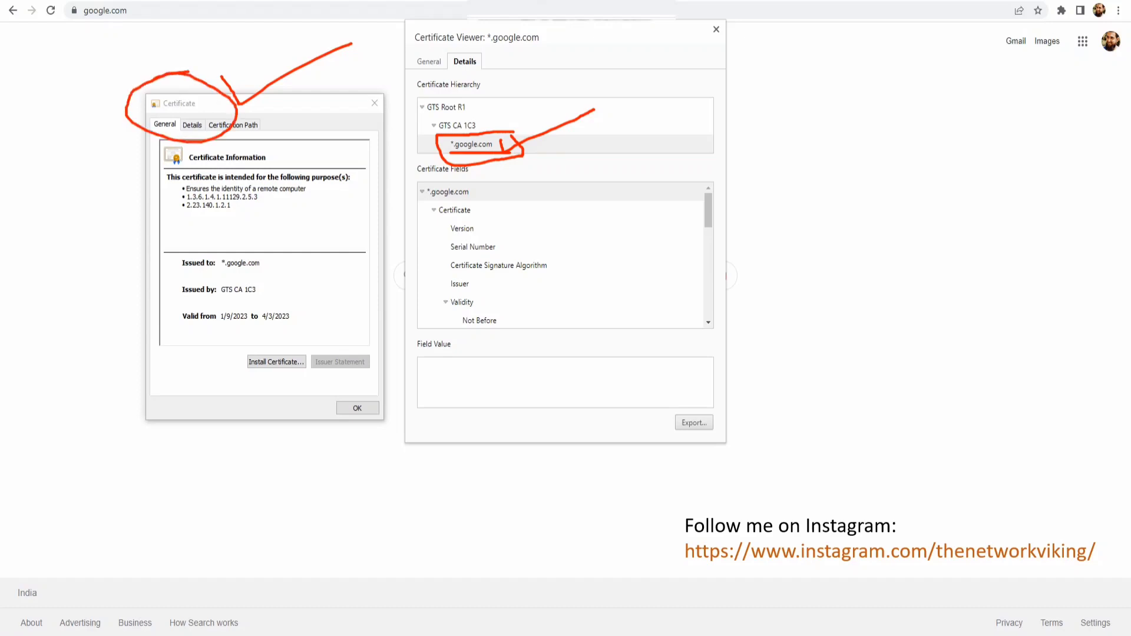
key(e)
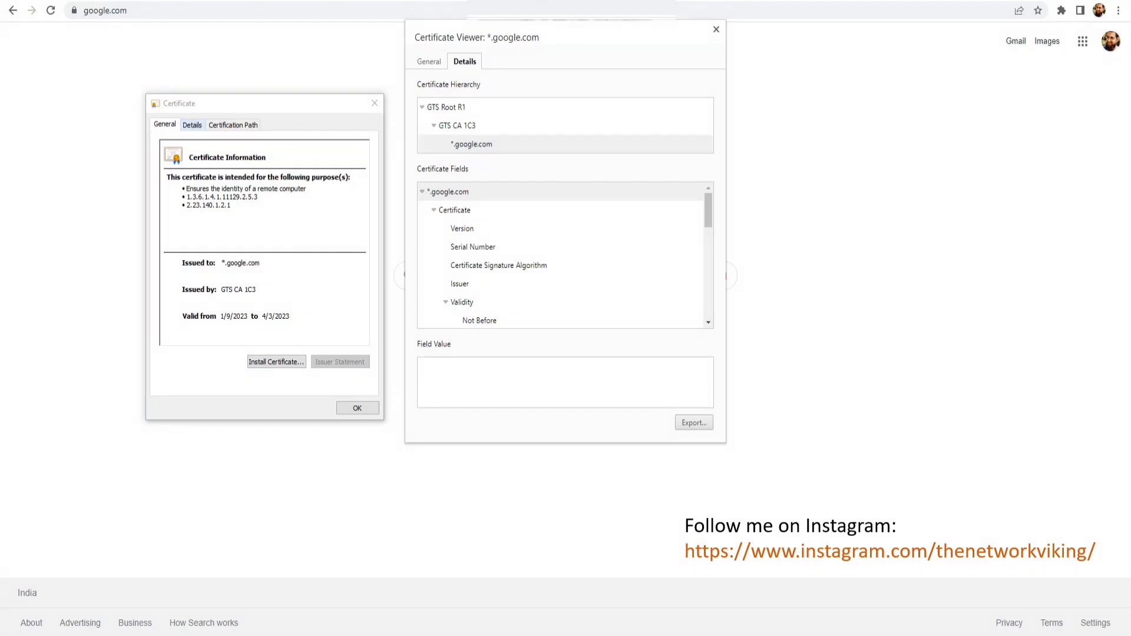
- Show the details of the exported *.google.com certificate in its separate window and look through the complete field list
click(191, 125)
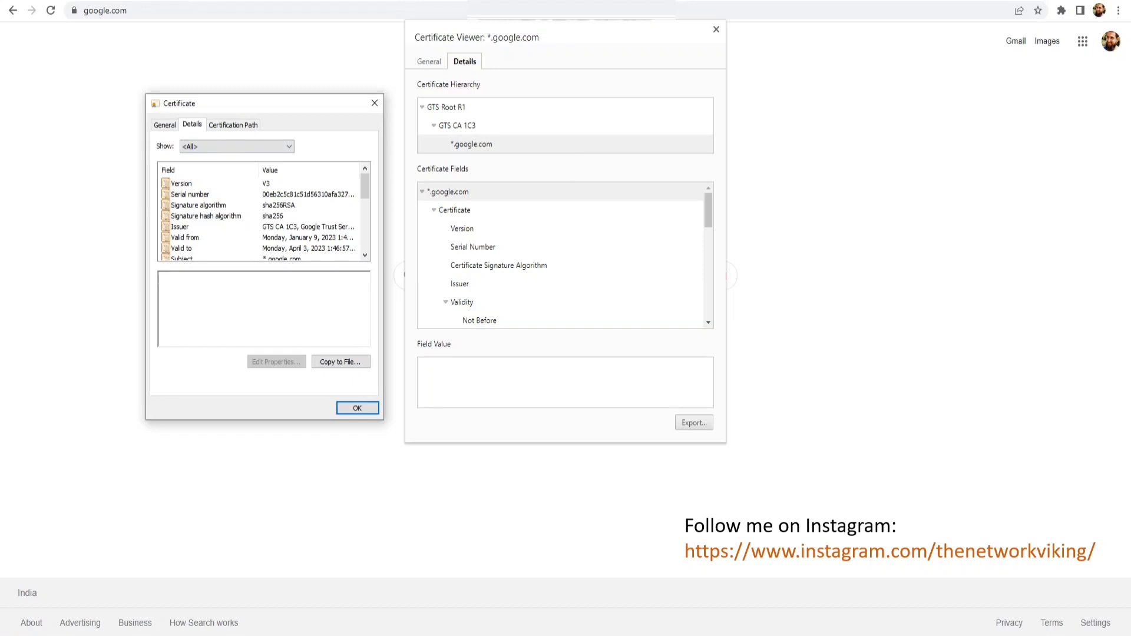
key(ctrl+2)
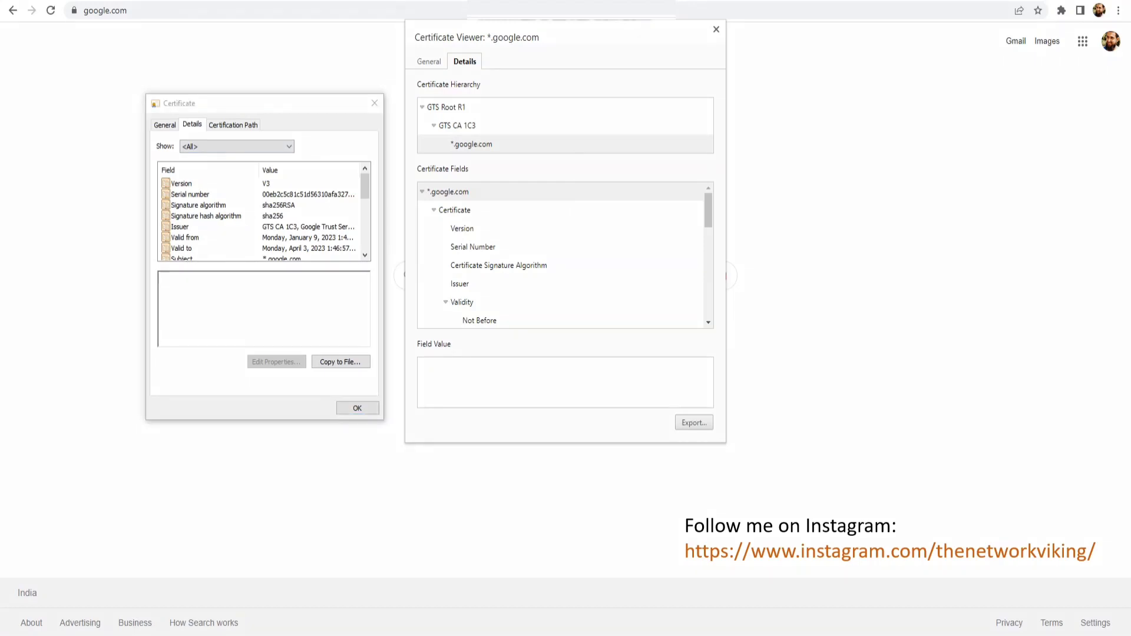
mouse_move(204, 62)
mouse_down()
mouse_move(196, 111)
mouse_move(186, 97)
mouse_move(213, 96)
mouse_move(194, 117)
mouse_up()
drag(185, 235, 215, 241)
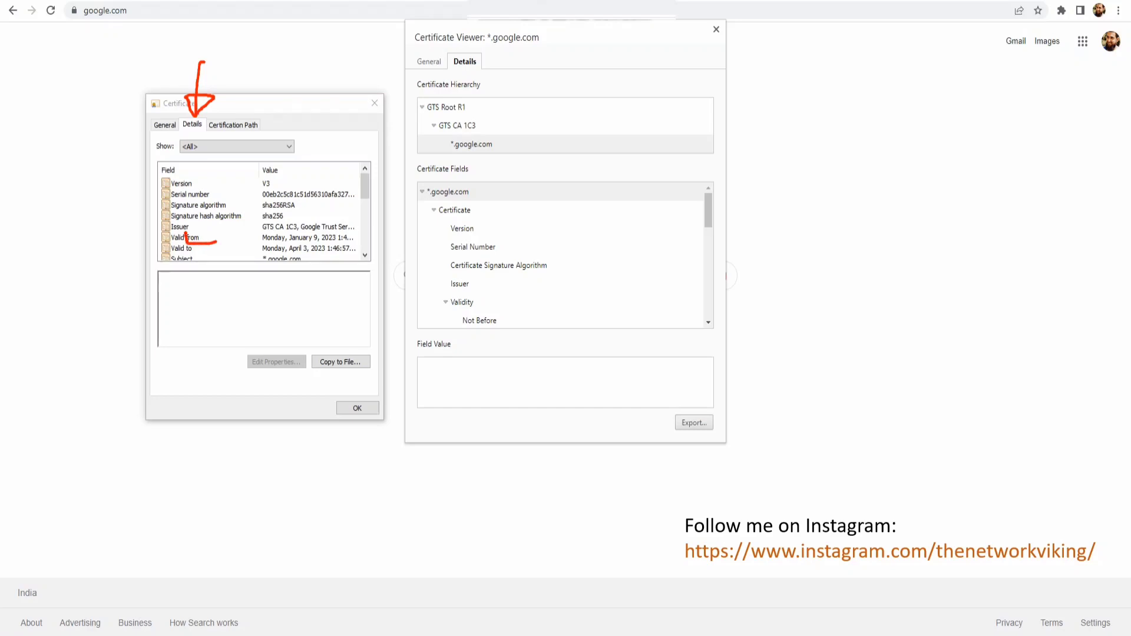
key(e)
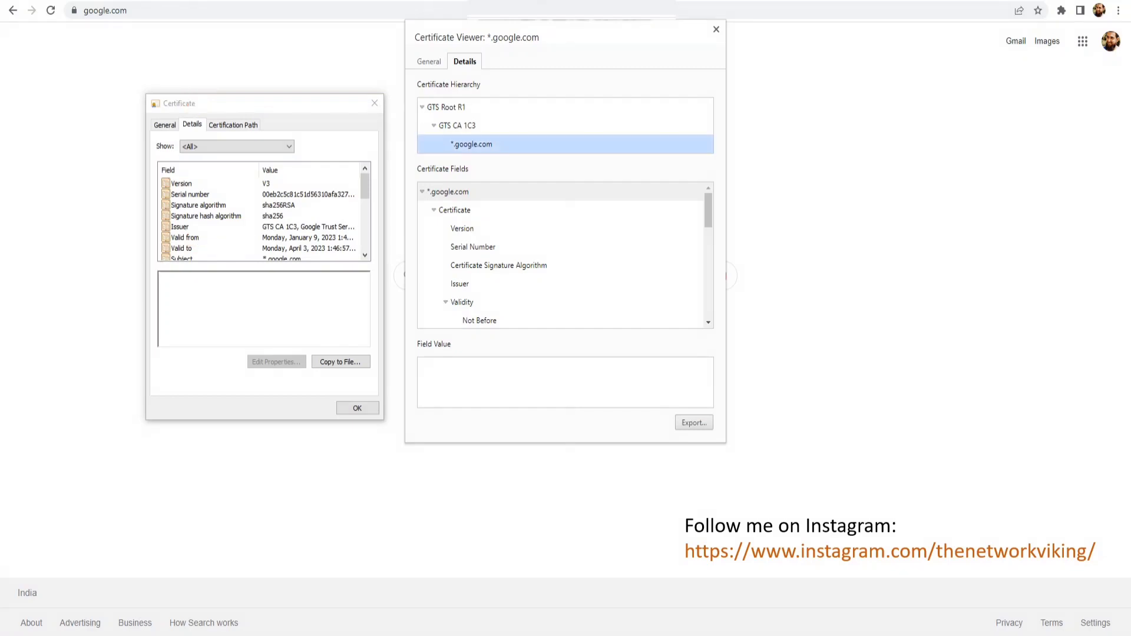
scroll(262, 218, down, 3)
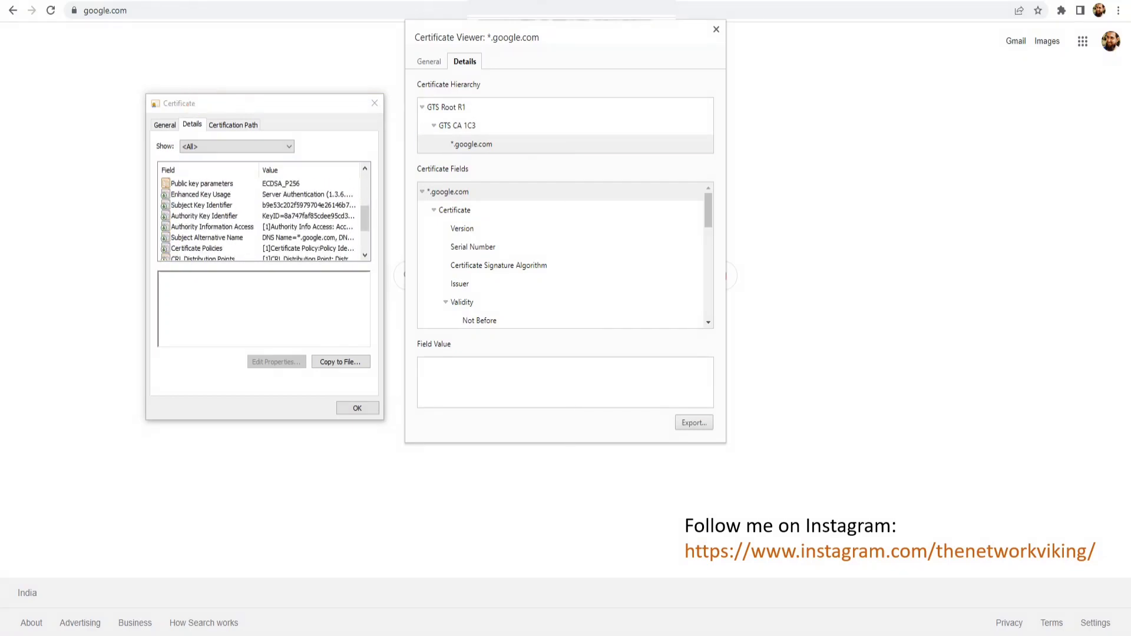
scroll(262, 218, up, 3)
scroll(262, 218, down, 5)
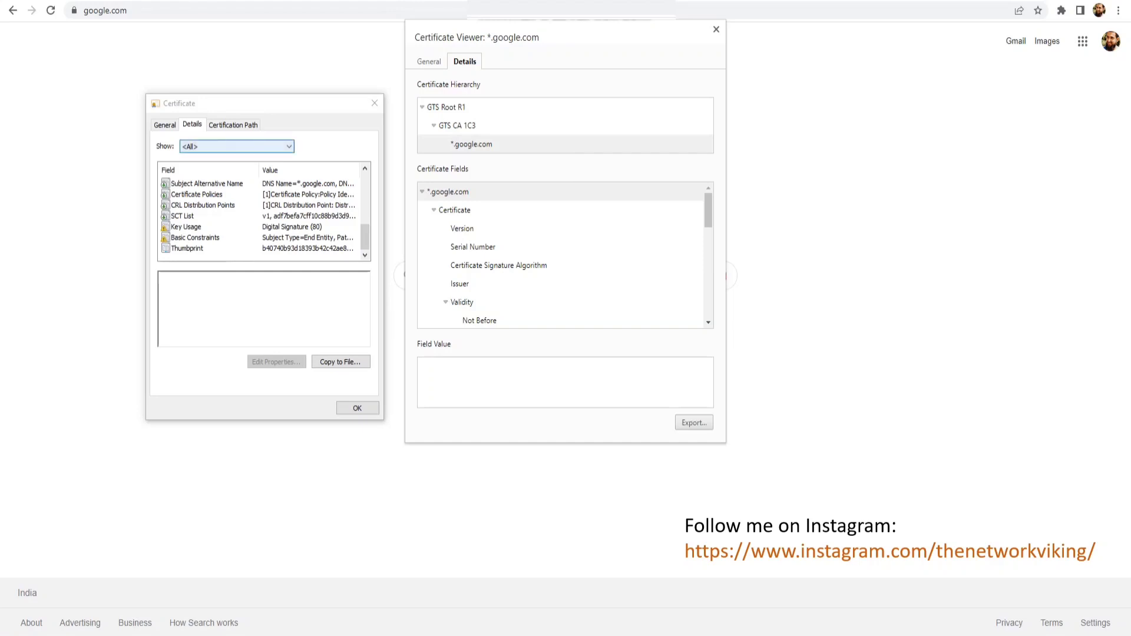
- Filter the exported certificate's field list to Extensions Only and bring Basic Constraints into view
click(289, 146)
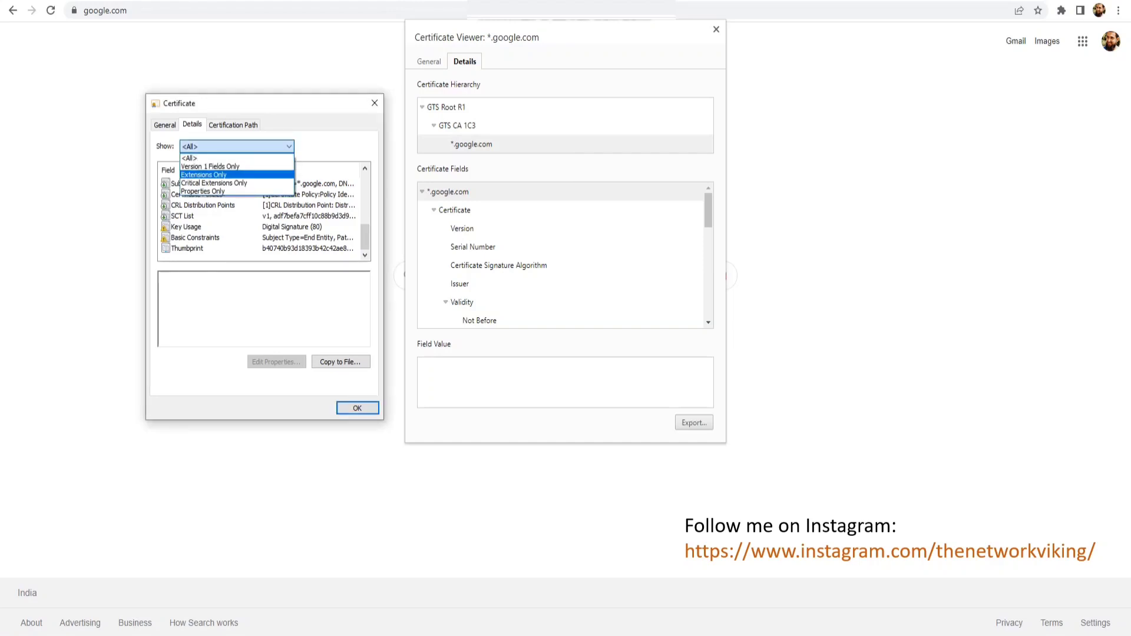
click(204, 174)
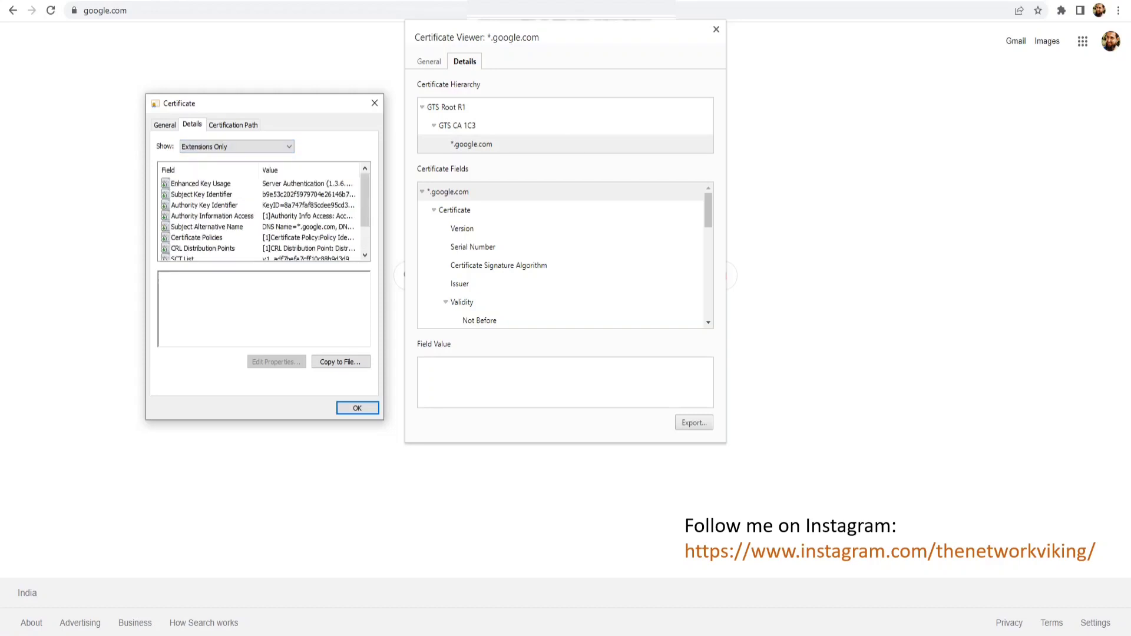
scroll(259, 218, down, 1)
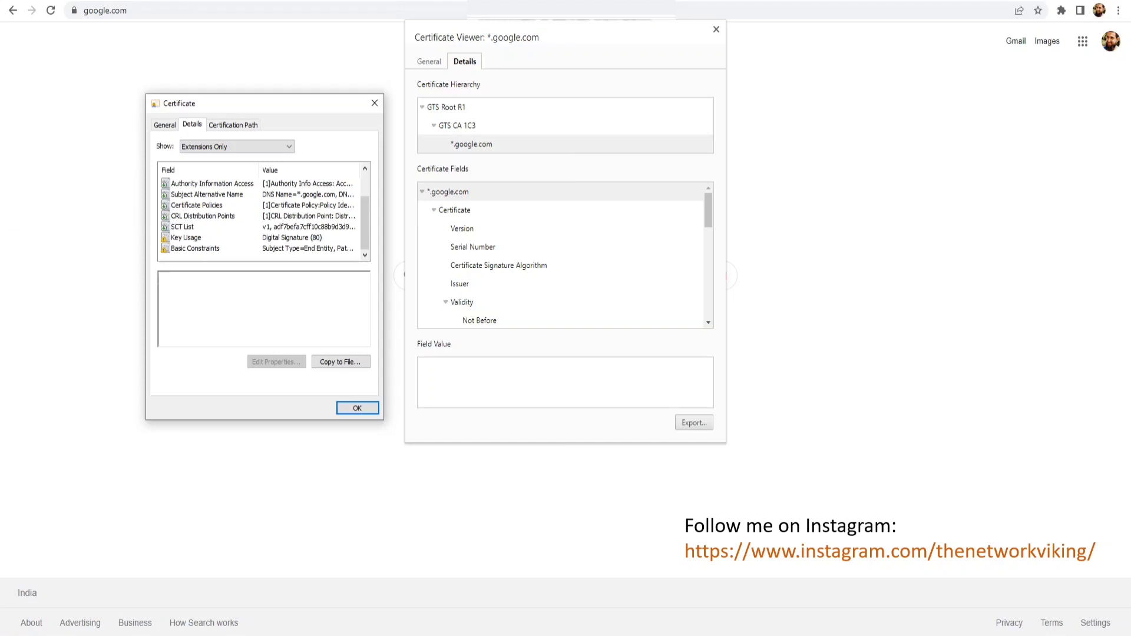
- Display the Basic Constraints value of the exported *.google.com certificate and select its Subject Type line
scroll(259, 218, up, 1)
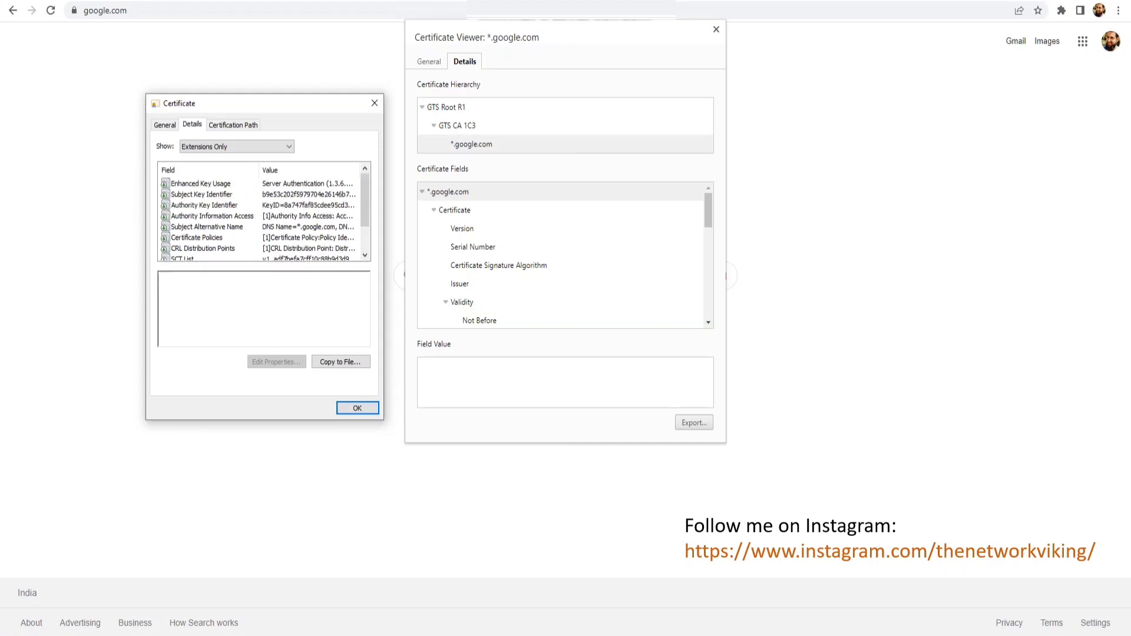
scroll(259, 218, down, 1)
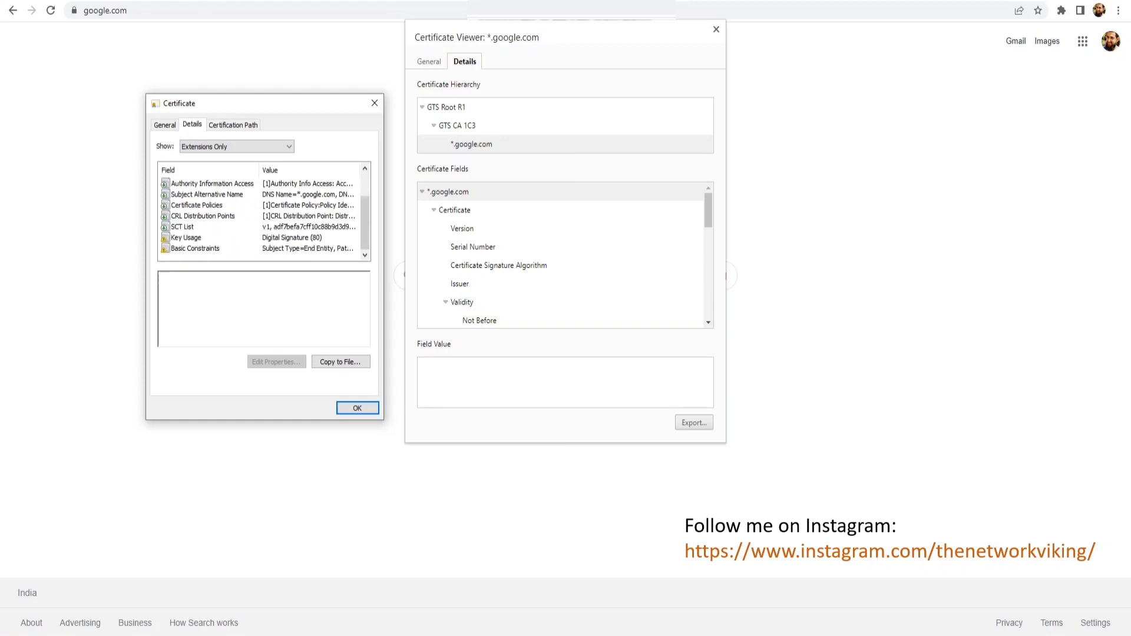
click(195, 248)
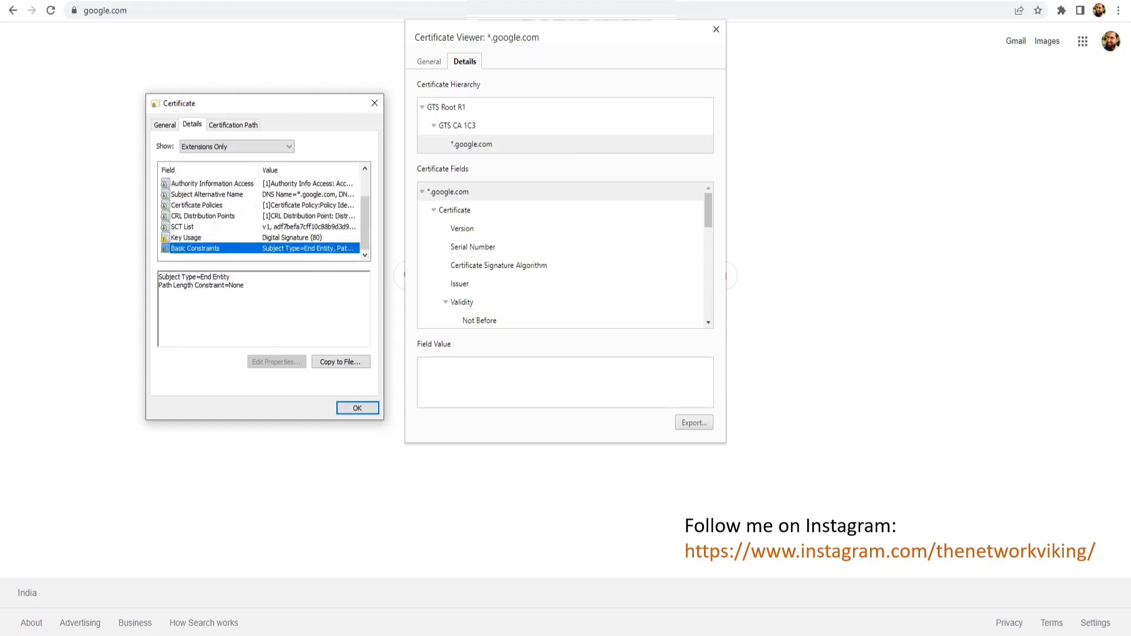
drag(230, 276, 170, 277)
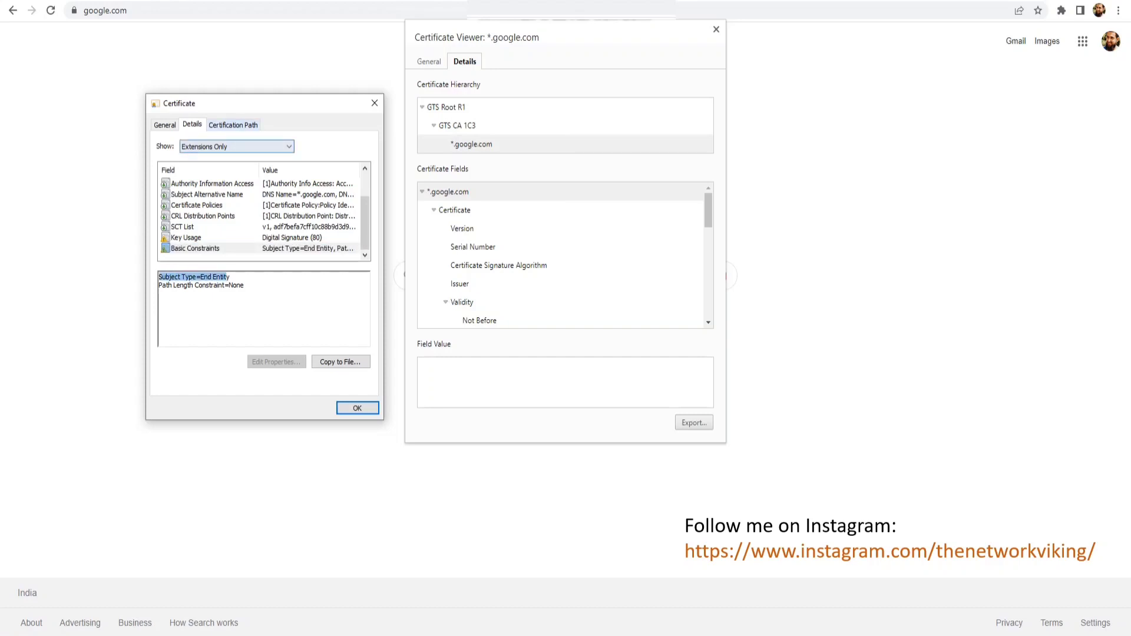
- Open the GTS CA 1C3 certificate from the exported certificate's certification path and show its own path in a window beside the first
click(233, 125)
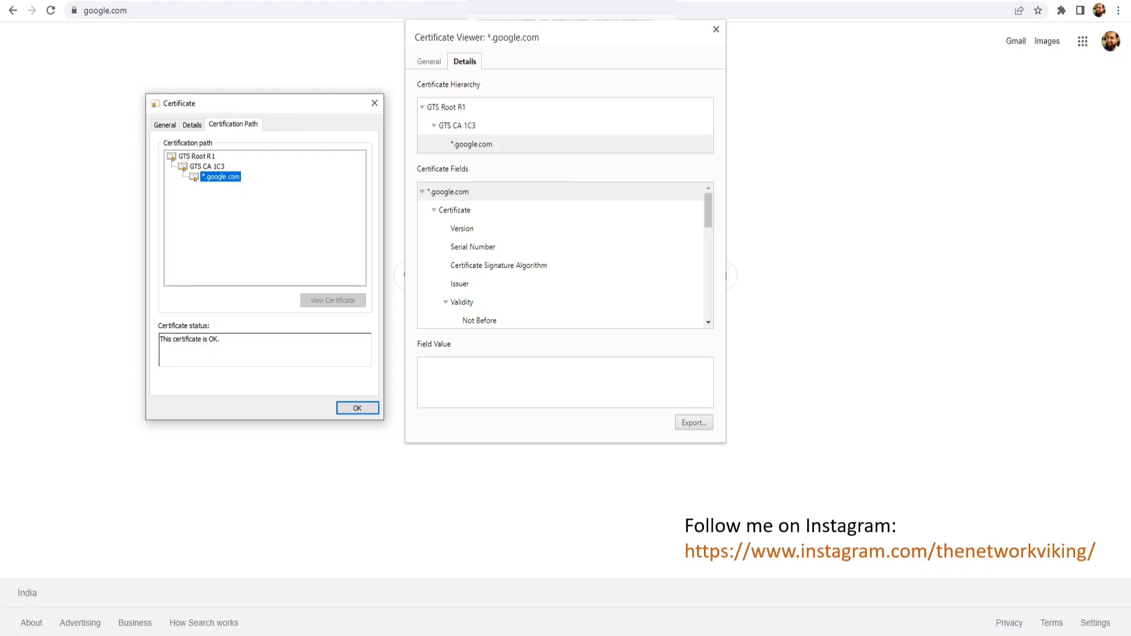
double_click(207, 166)
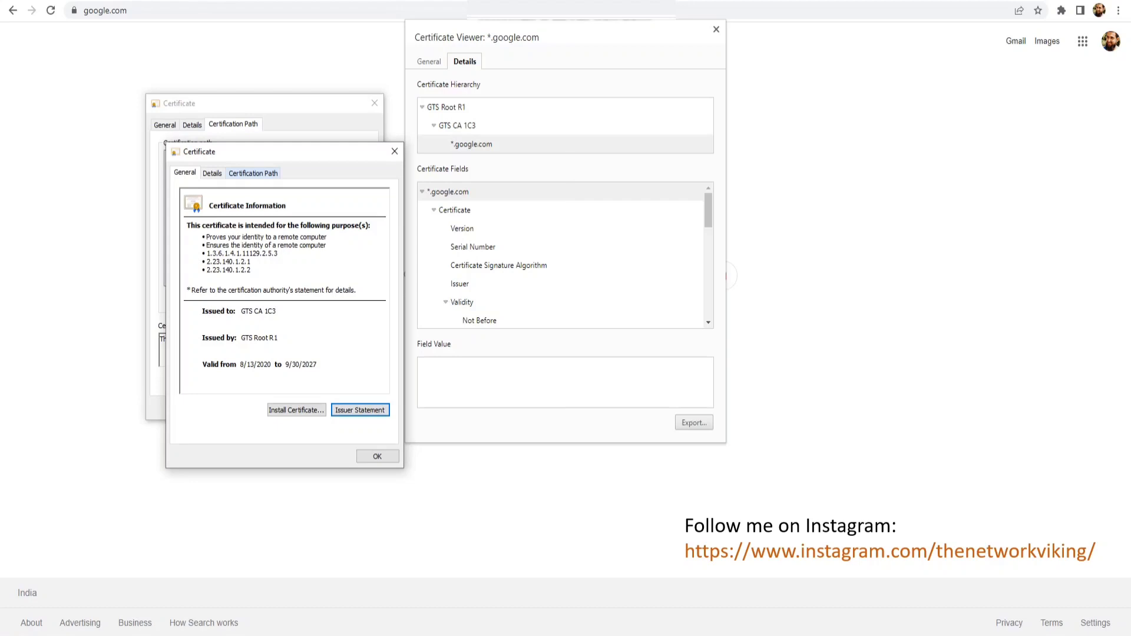
click(253, 173)
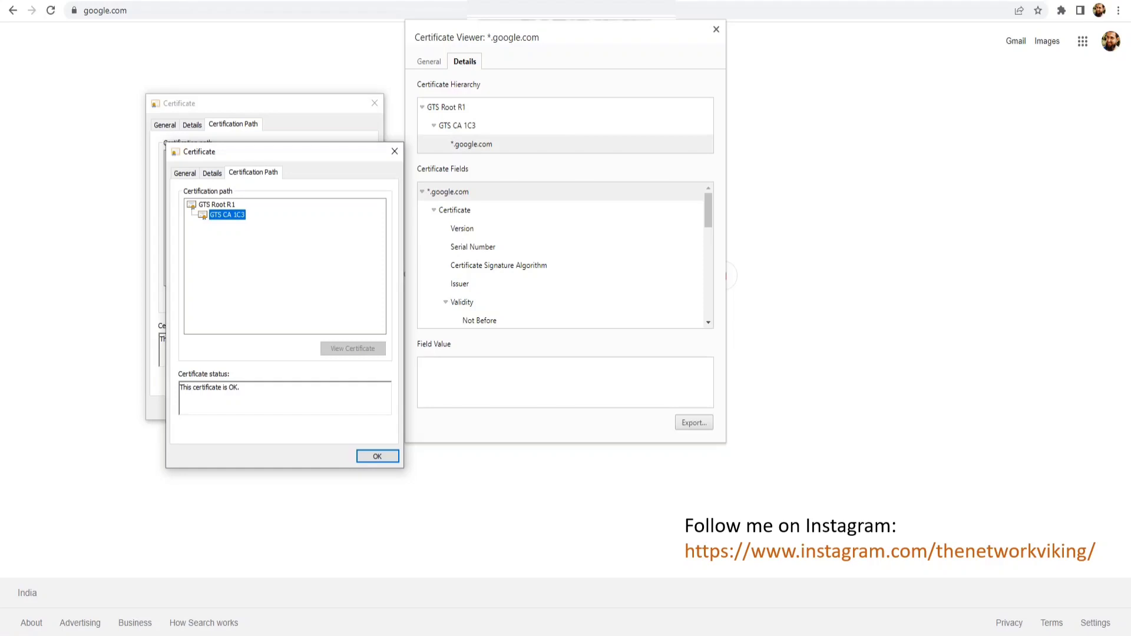
drag(236, 151, 424, 175)
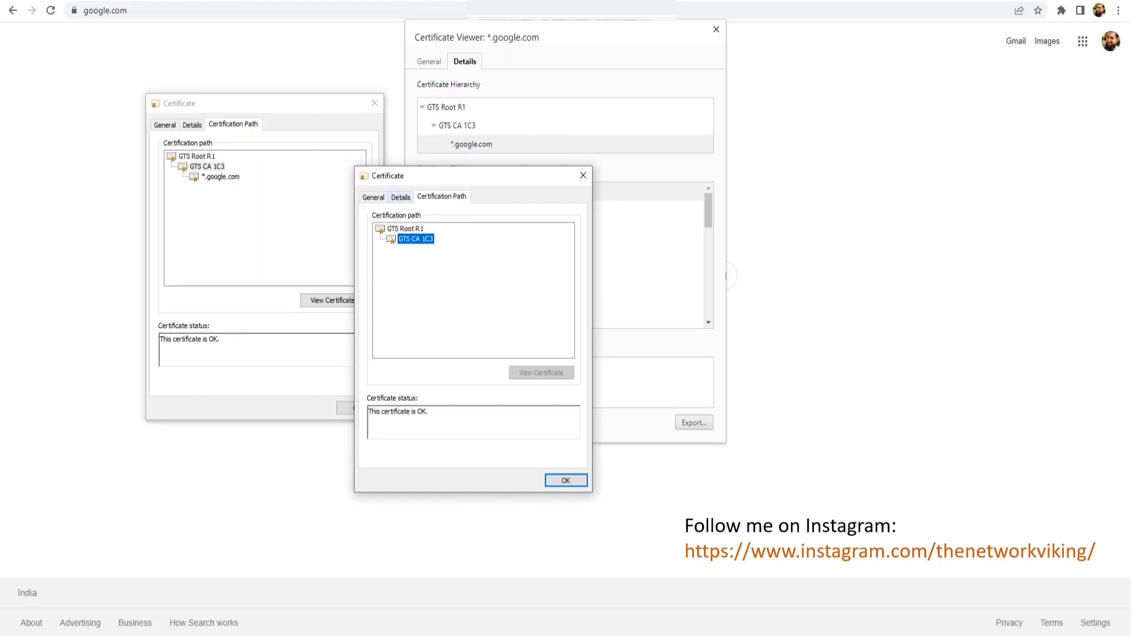
- Filter the GTS CA 1C3 certificate's details to Extensions Only and display its Basic Constraints value
click(400, 197)
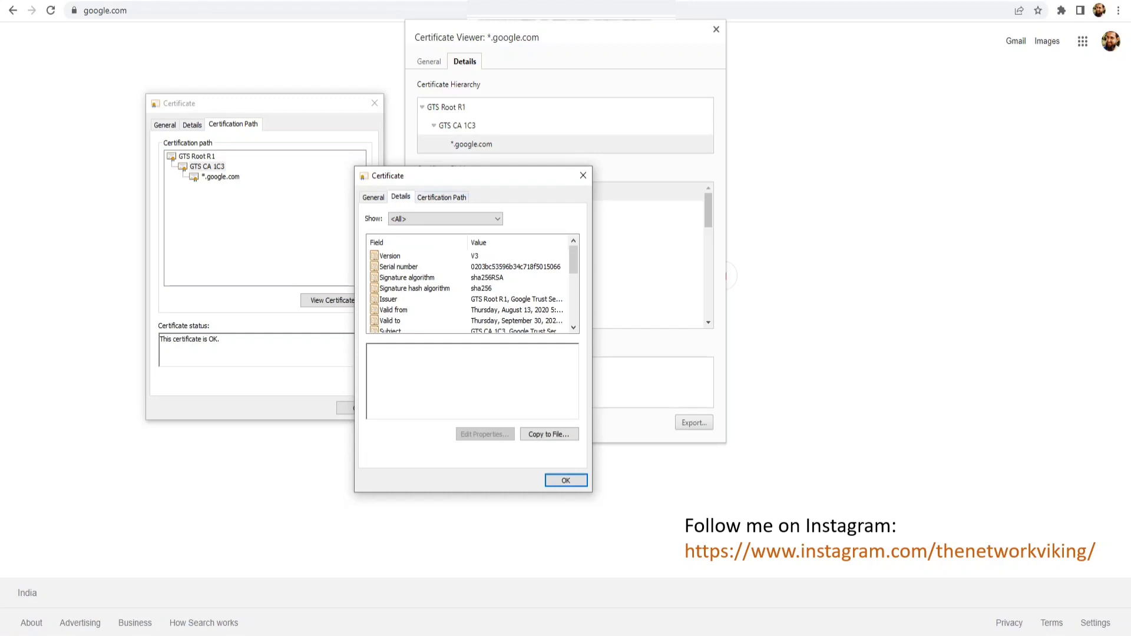
scroll(468, 289, down, 4)
scroll(468, 288, up, 4)
click(445, 218)
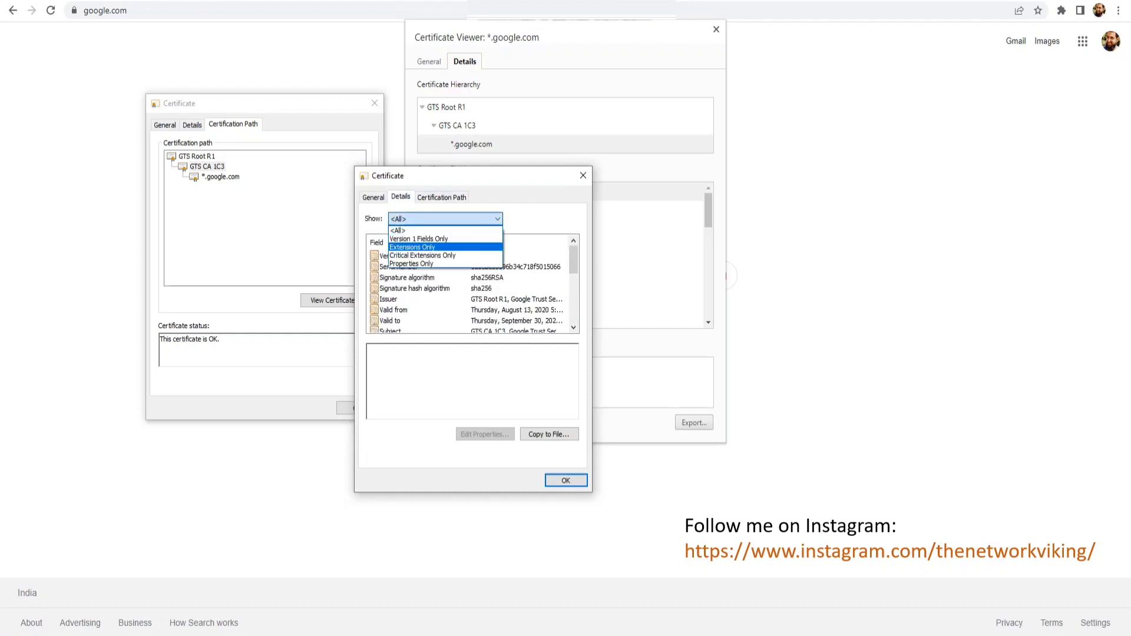
key(Return)
scroll(468, 289, down, 1)
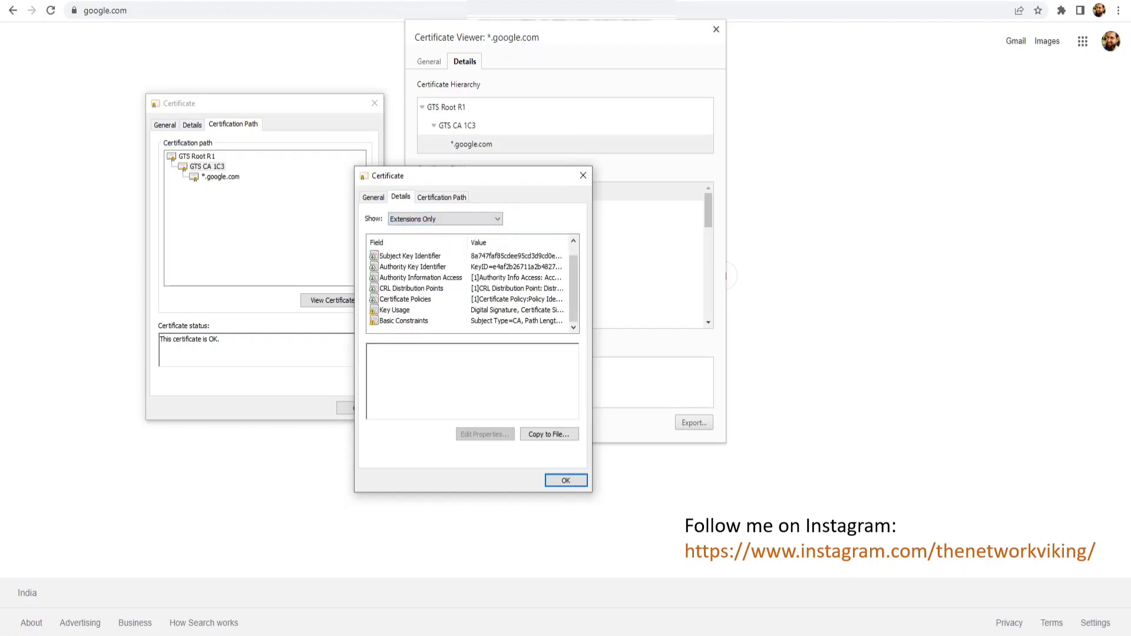
click(403, 320)
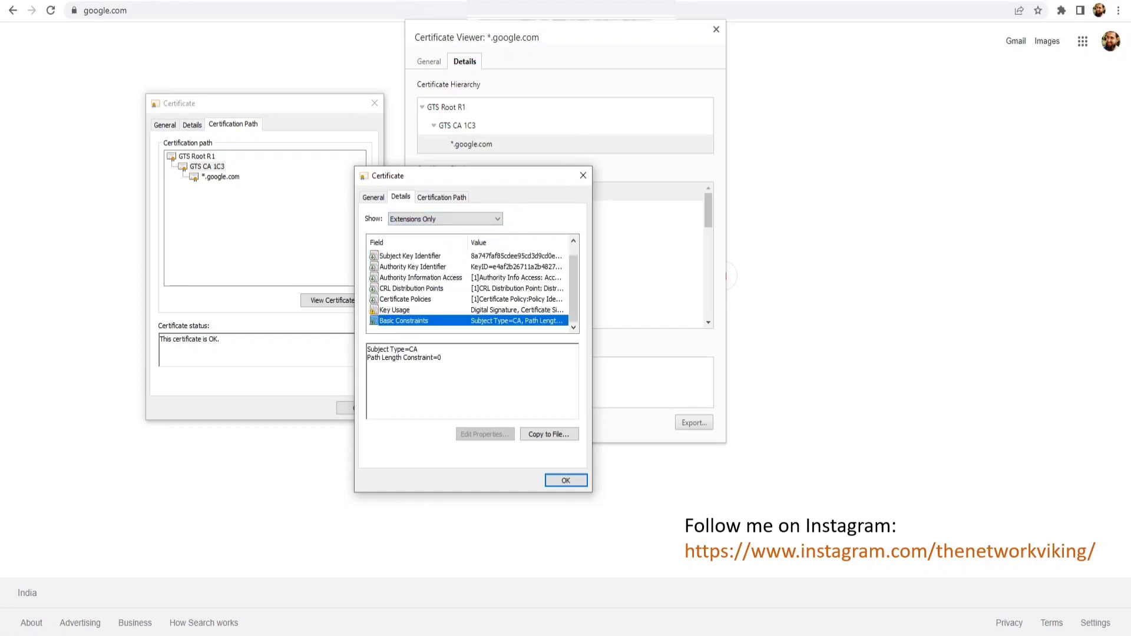
key(alt+Tab)
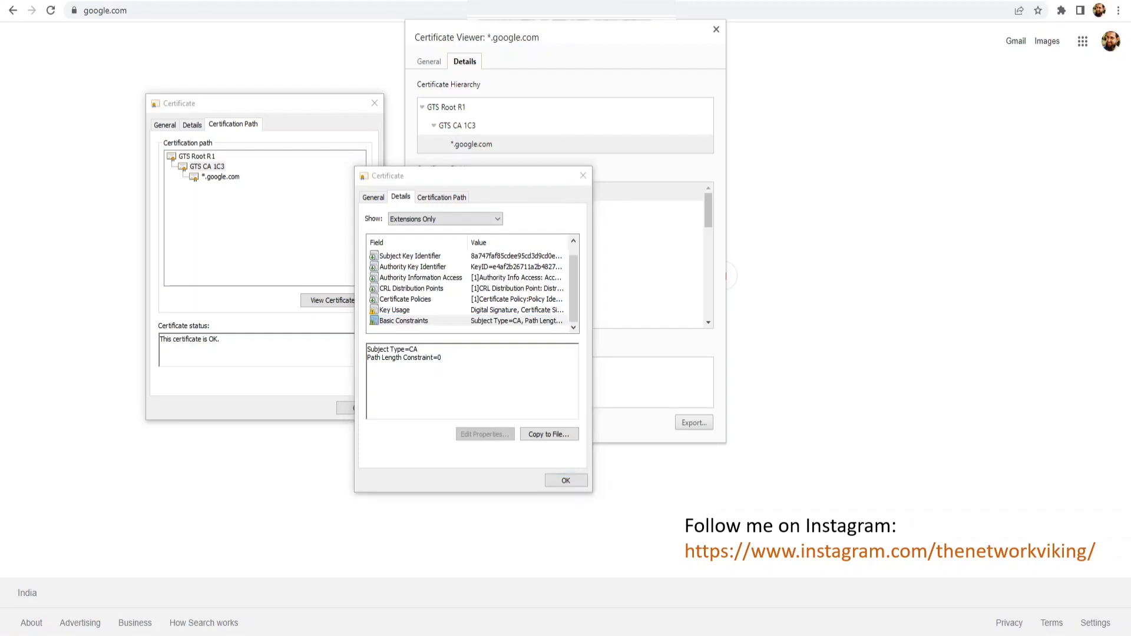
mouse_move(410, 336)
mouse_down()
mouse_move(357, 341)
mouse_move(380, 364)
mouse_move(438, 356)
mouse_move(427, 336)
mouse_move(395, 336)
mouse_move(426, 353)
mouse_move(466, 339)
mouse_up()
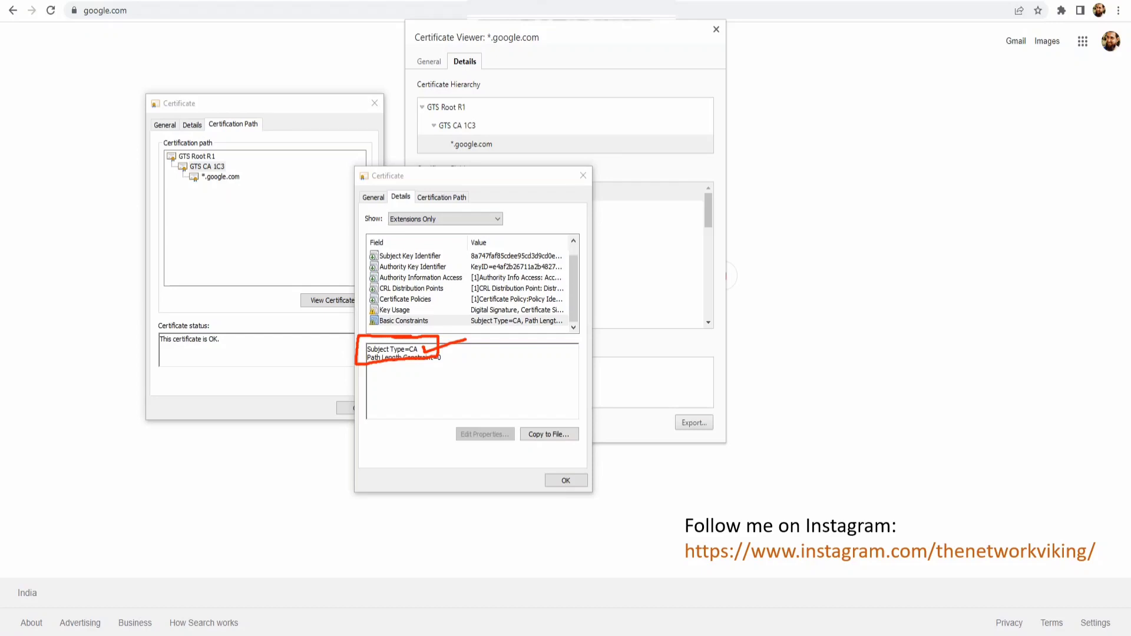
key(Escape)
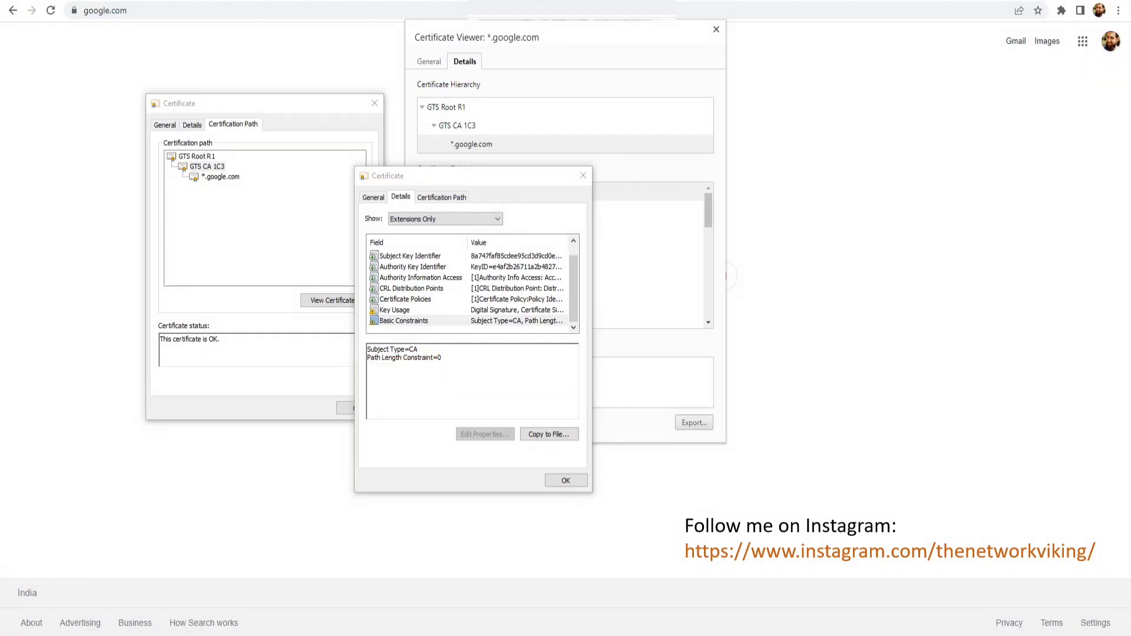
- Open the GTS Root R1 certificate from the GTS CA 1C3 certification path and move its window higher
click(442, 197)
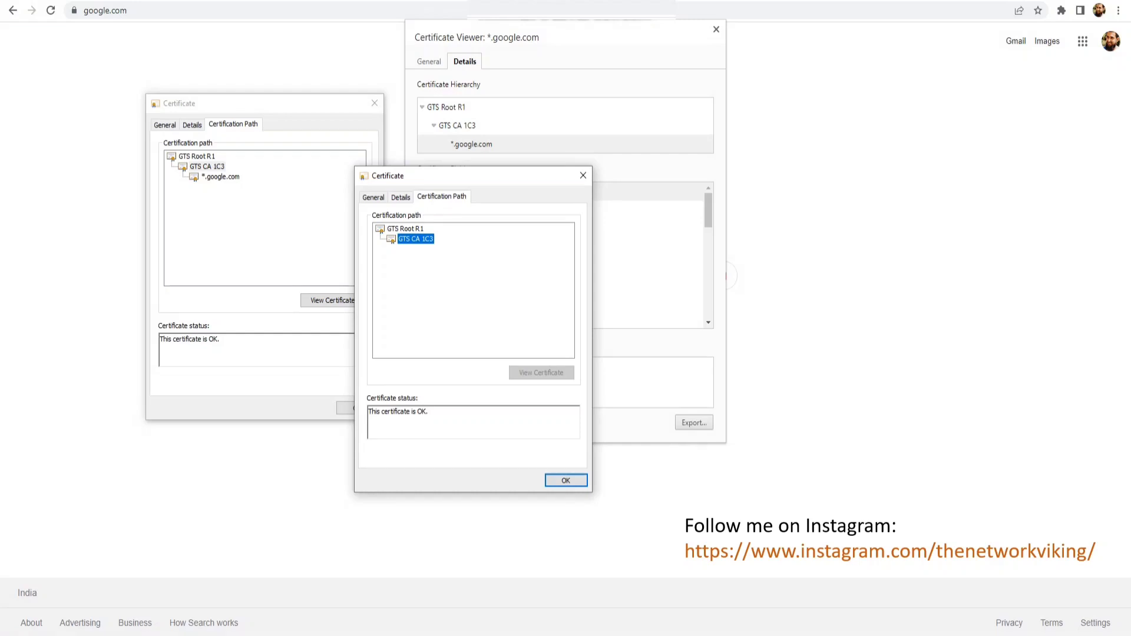
double_click(405, 229)
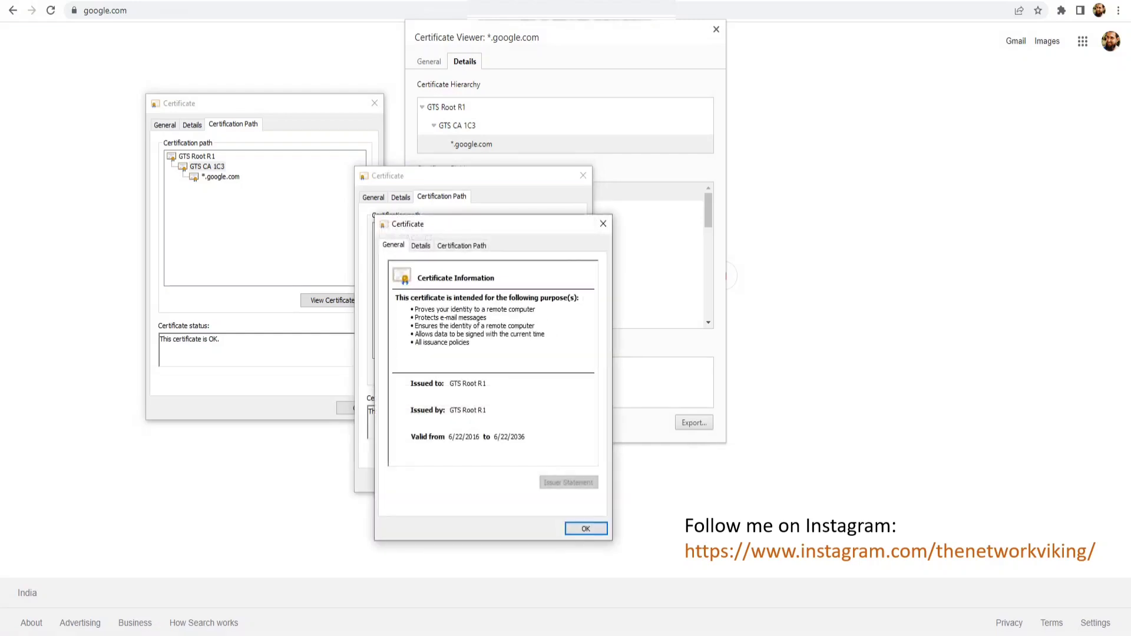
drag(436, 224, 443, 160)
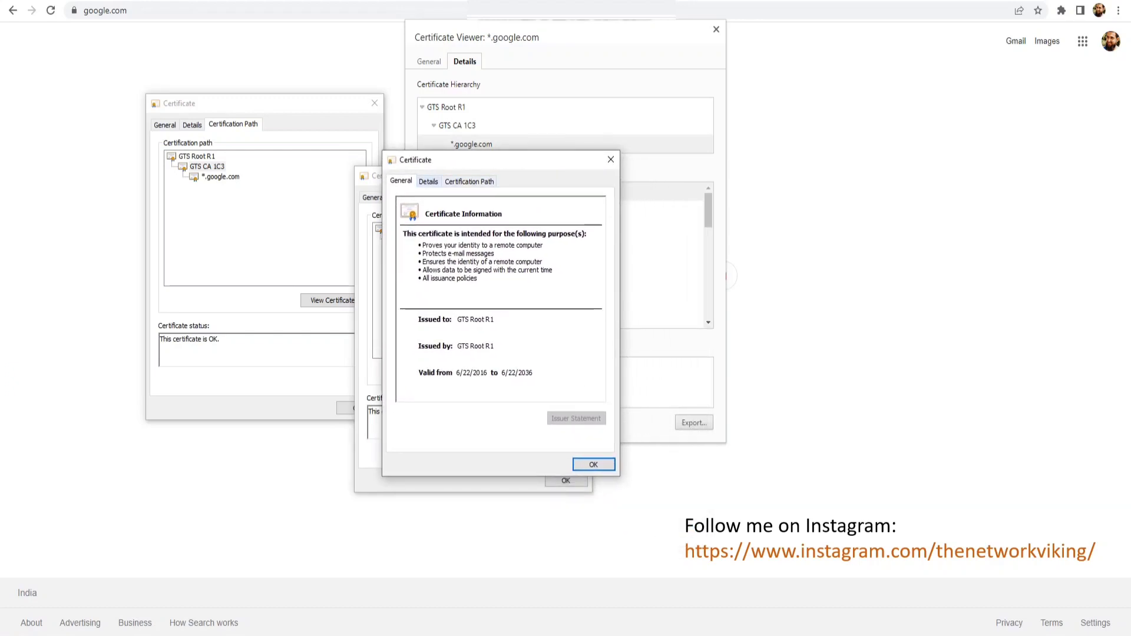
- Filter the GTS Root R1 certificate's details to Extensions Only and display its Basic Constraints value
click(428, 181)
click(473, 202)
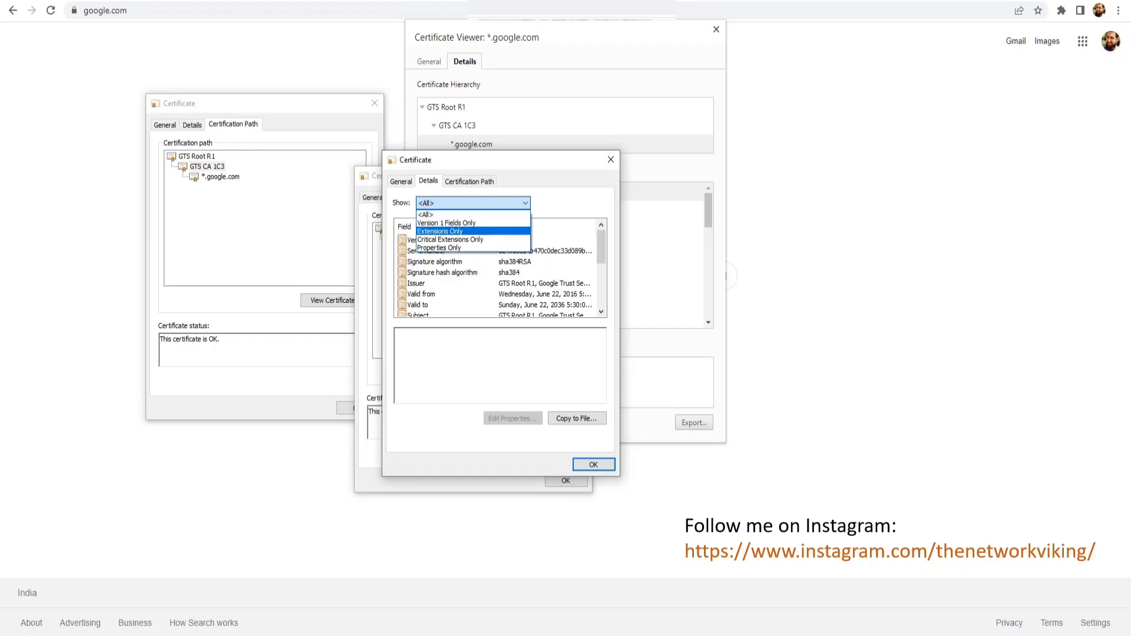
click(440, 231)
click(431, 262)
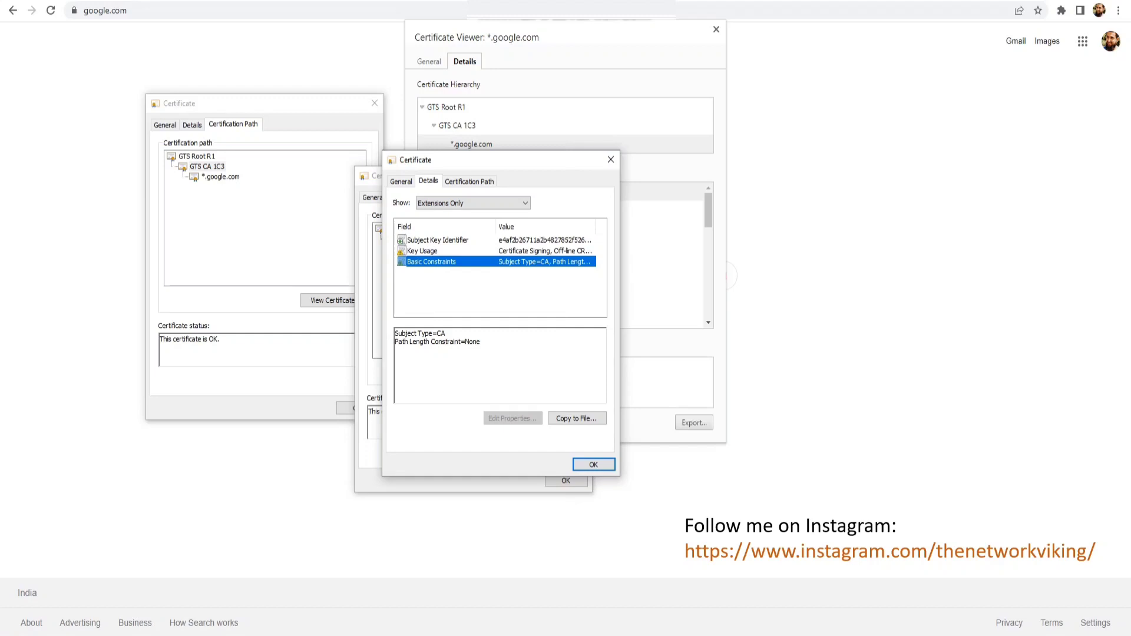
mouse_move(437, 322)
mouse_down()
mouse_move(393, 325)
mouse_move(391, 338)
mouse_move(436, 340)
mouse_move(451, 328)
mouse_move(427, 320)
mouse_move(452, 336)
mouse_move(494, 316)
mouse_up()
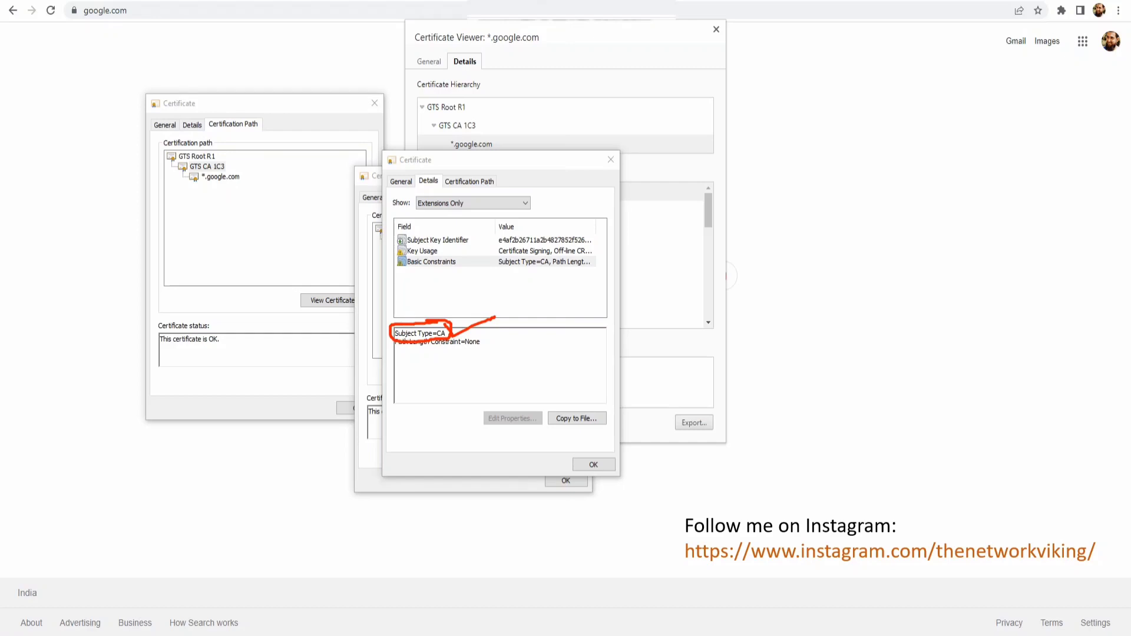
key(Escape)
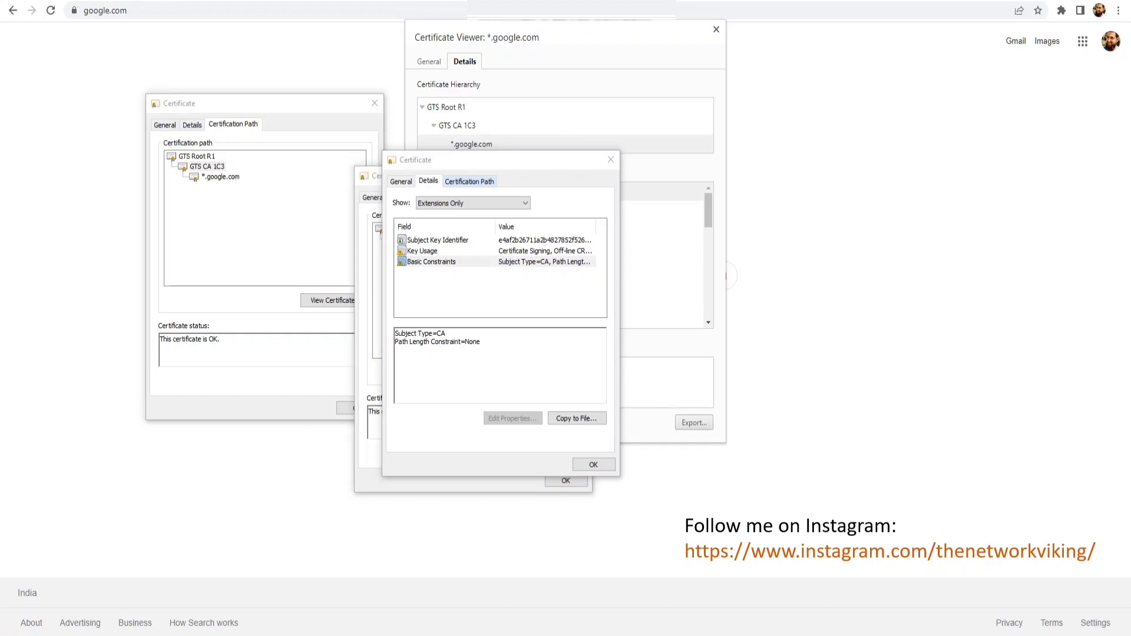
- Place the GTS Root R1 window beside the other two certificate windows and show its certification path
drag(495, 160, 653, 196)
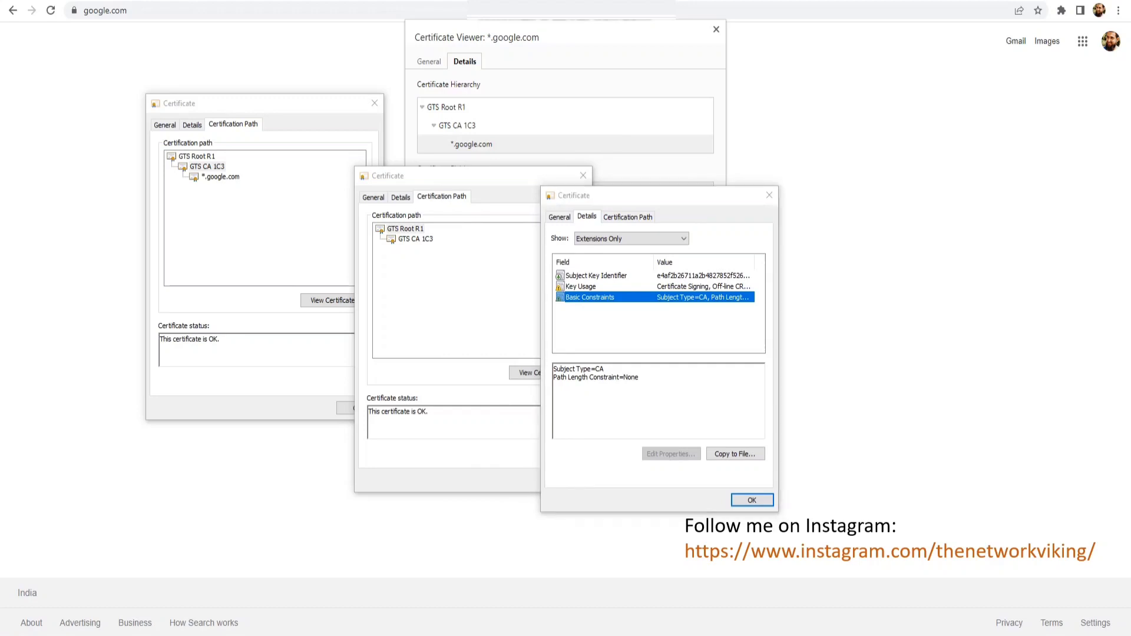
drag(654, 196, 606, 172)
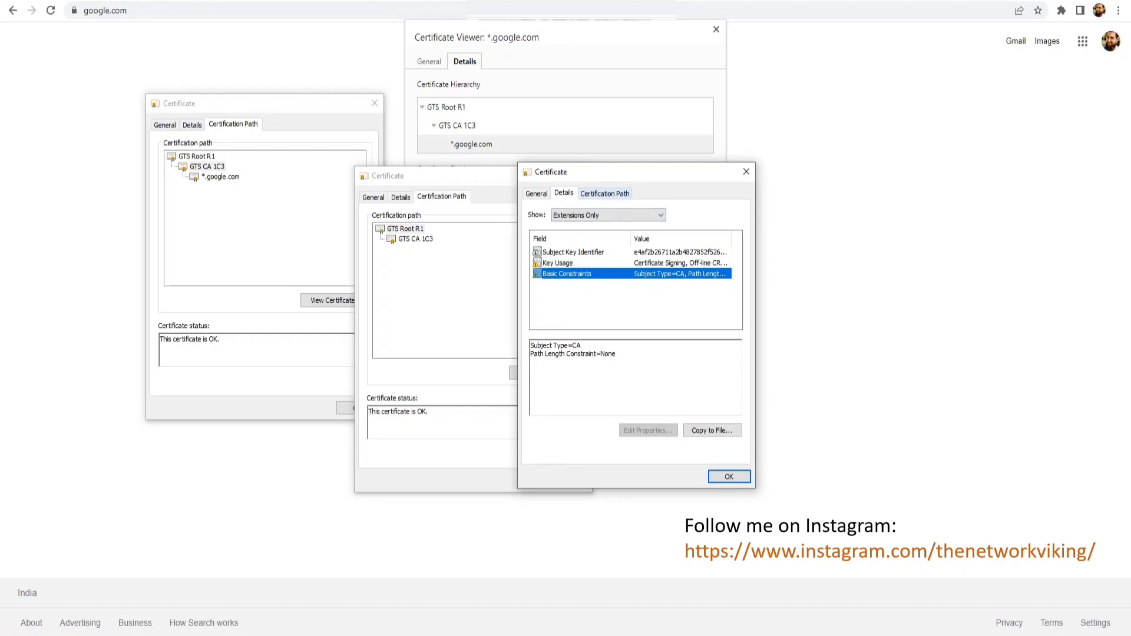
click(604, 193)
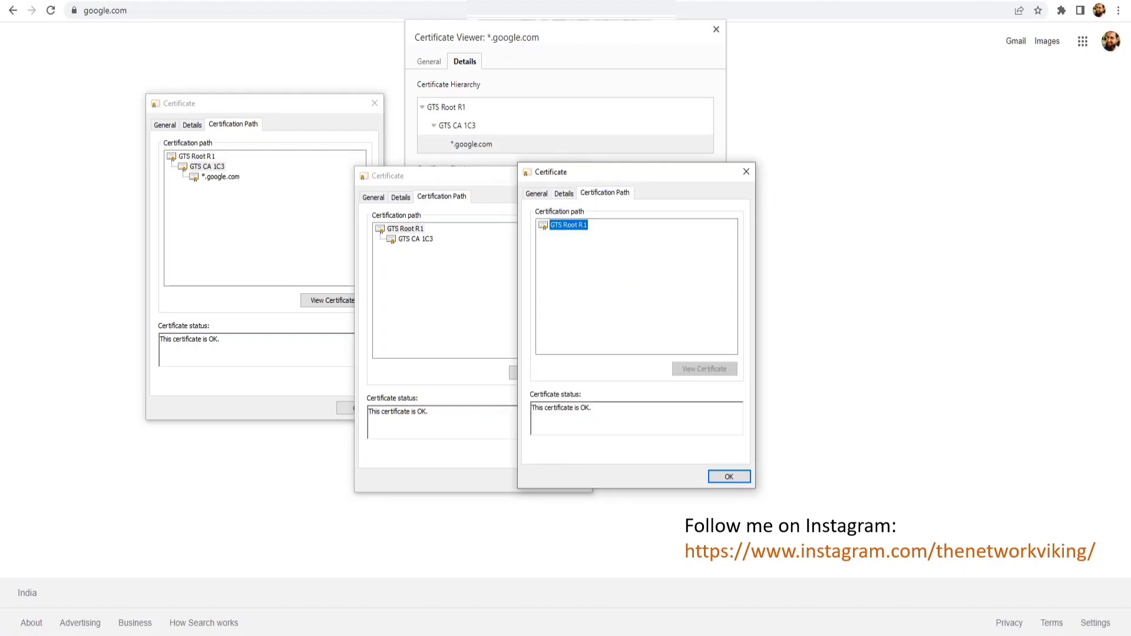